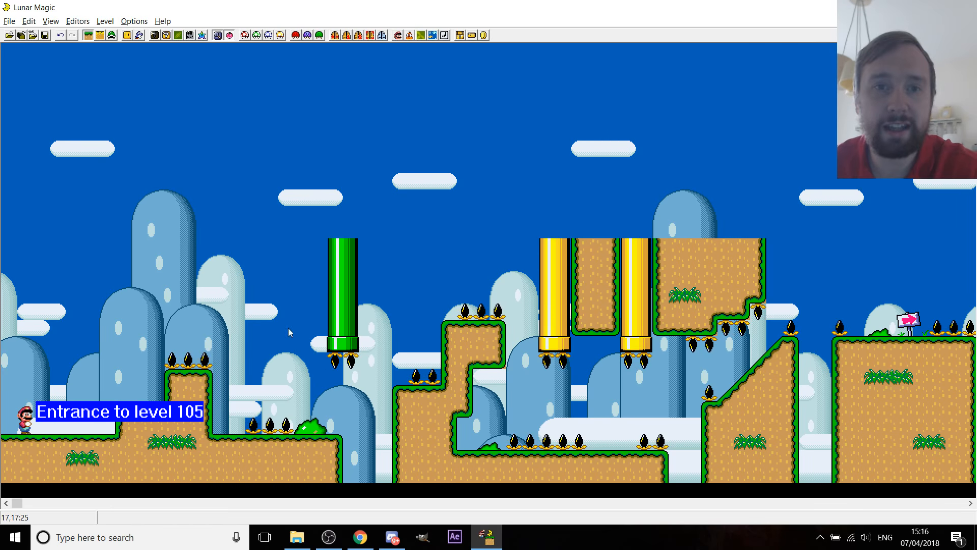
click(337, 287)
click(241, 466)
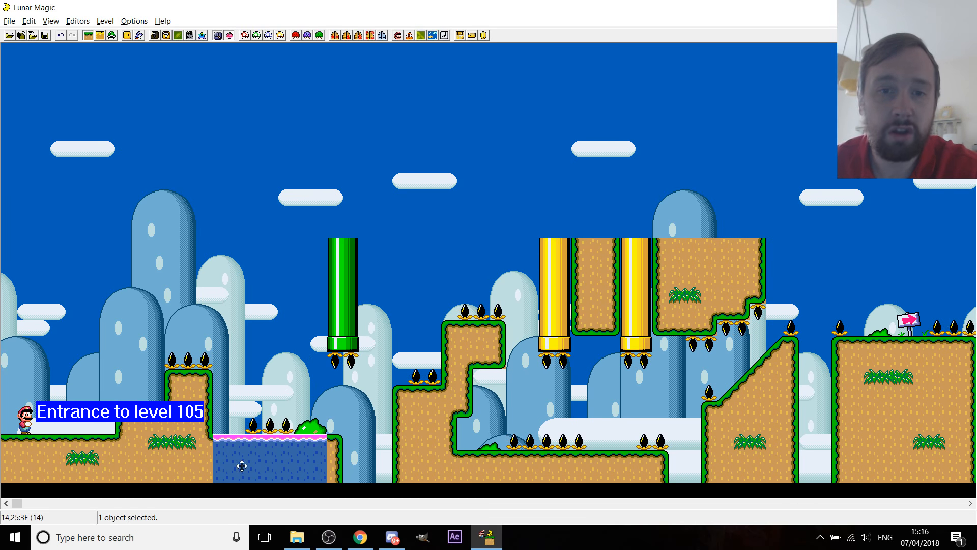
click(209, 253)
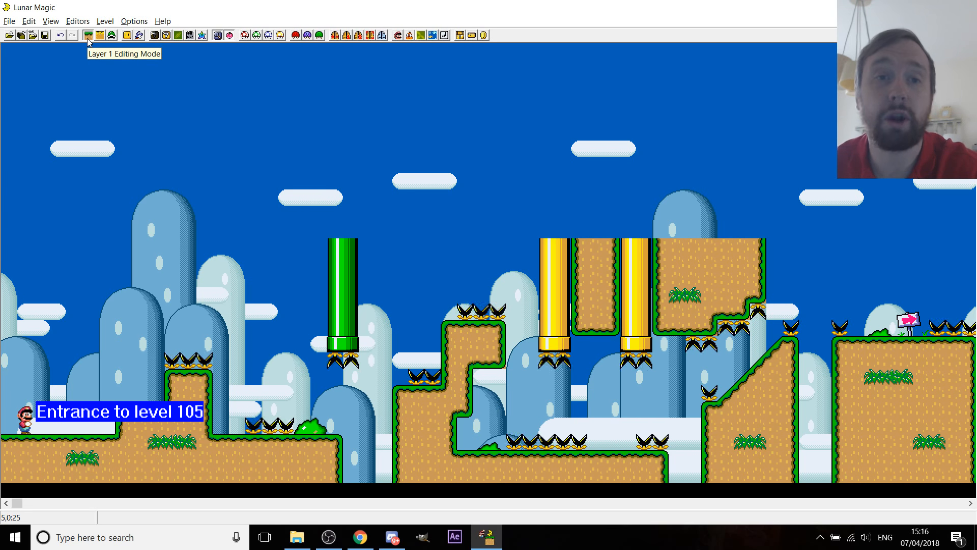
Place a Black piranha plant object in the open sky, try different sizes for it, and delete it again.
click(128, 40)
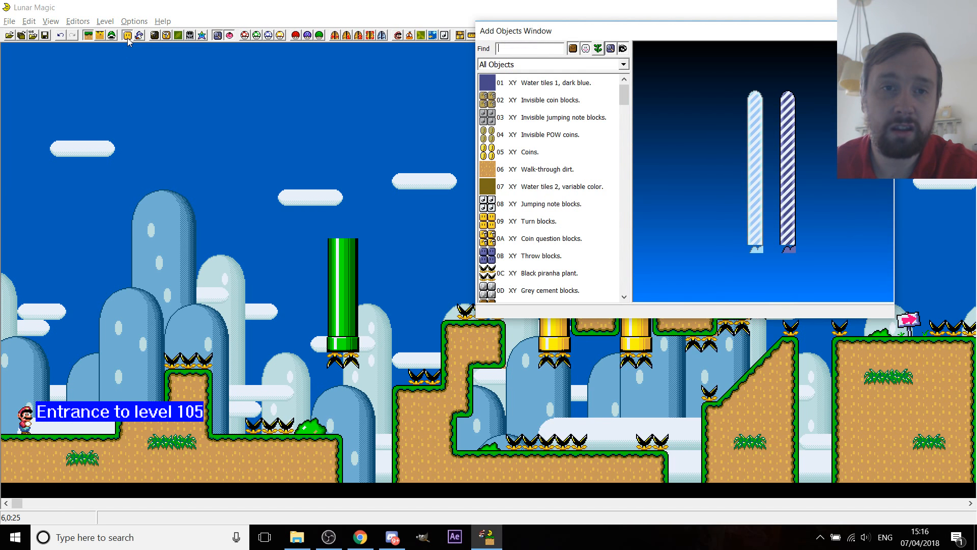
click(512, 275)
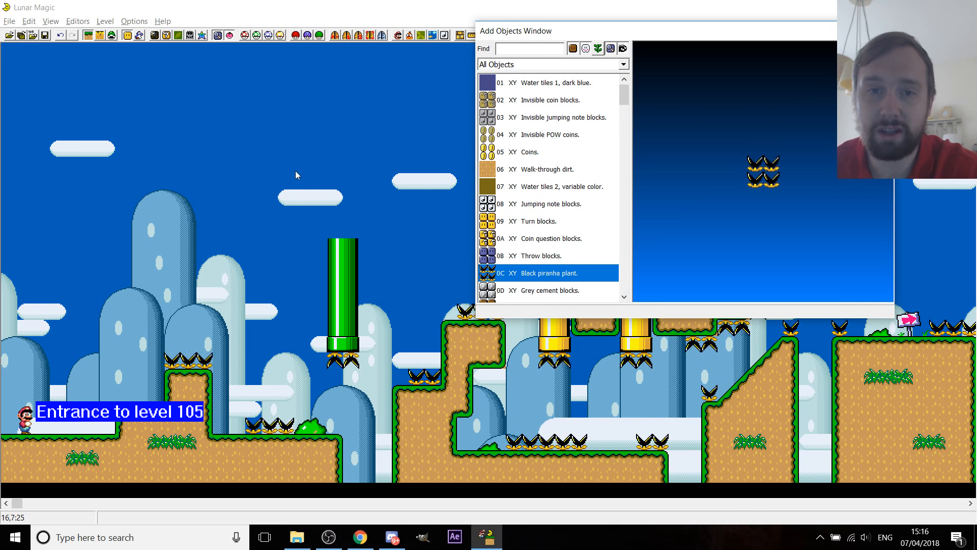
right_click(204, 121)
drag(230, 143, 529, 441)
drag(554, 395, 196, 97)
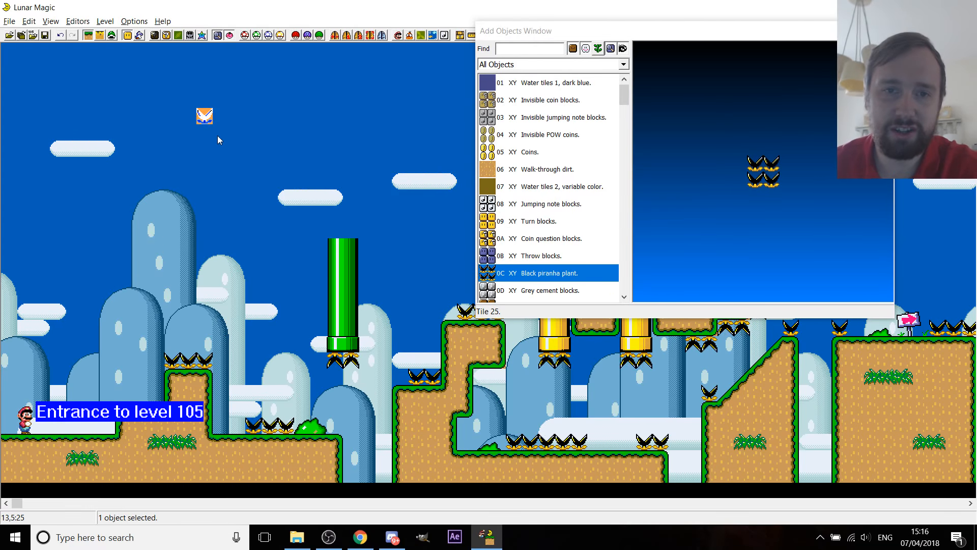
key(Delete)
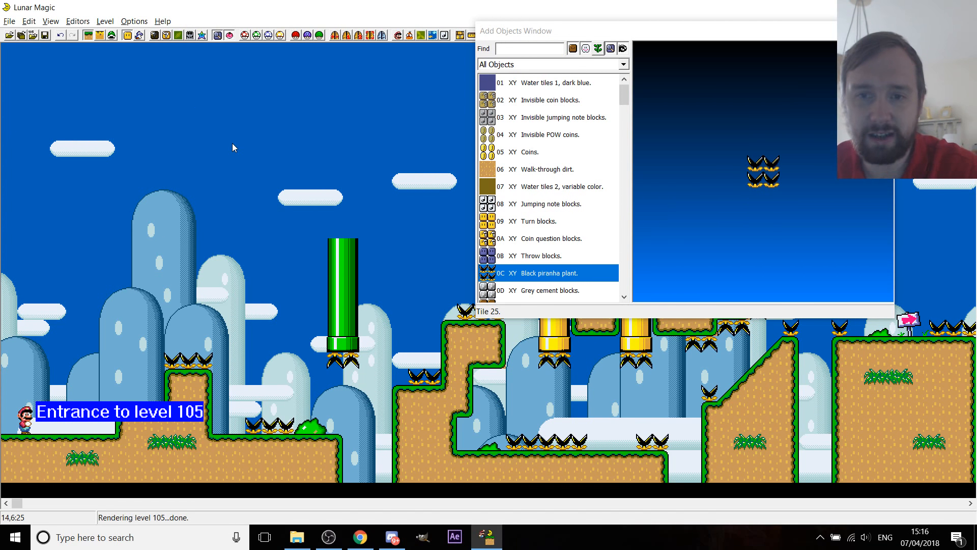
right_click(187, 139)
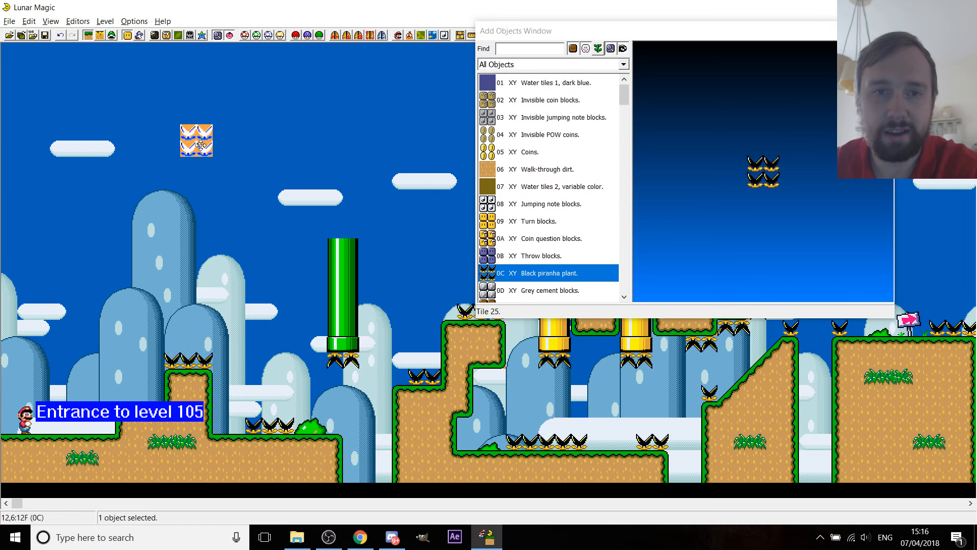
key(Delete)
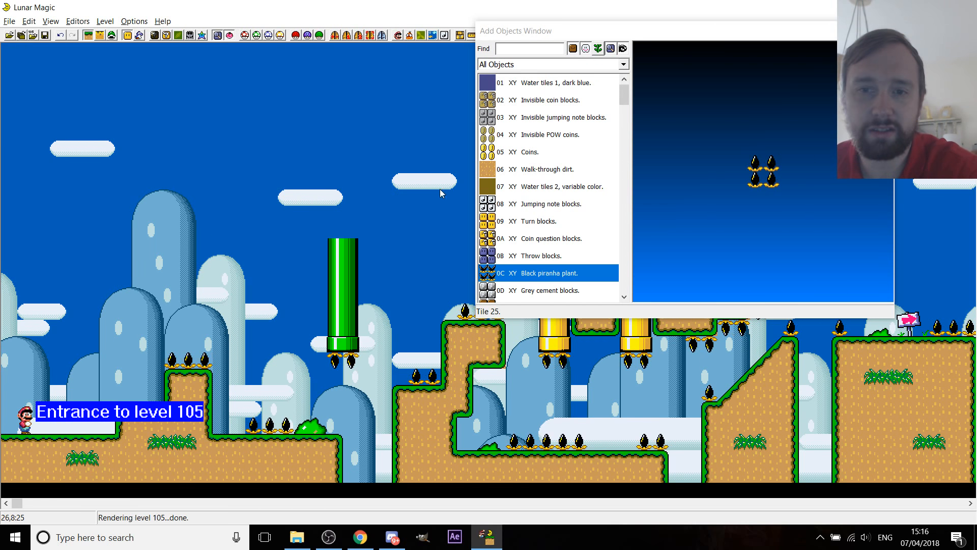
Look through the complete list of addable objects for other plant tiles, and close the list.
scroll(599, 179, down, 1)
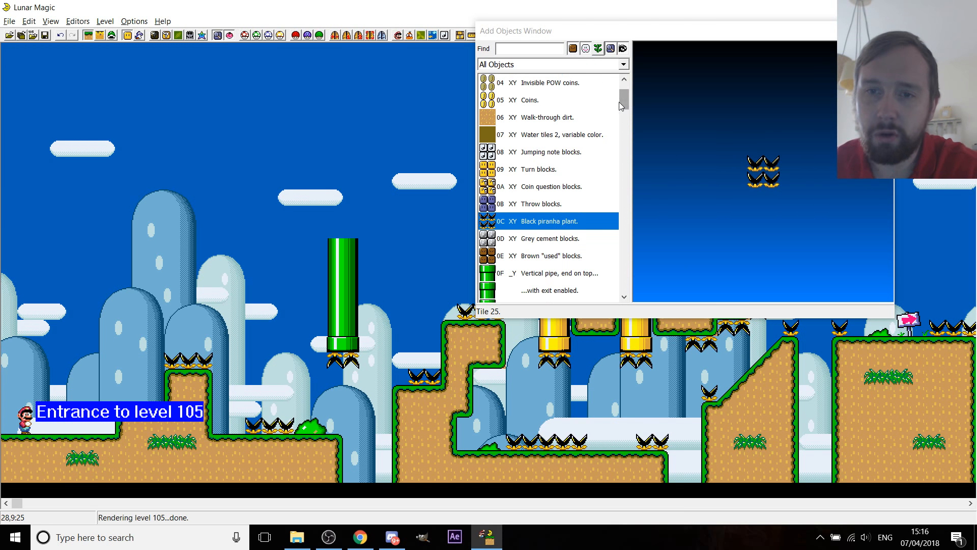
drag(625, 107, 631, 210)
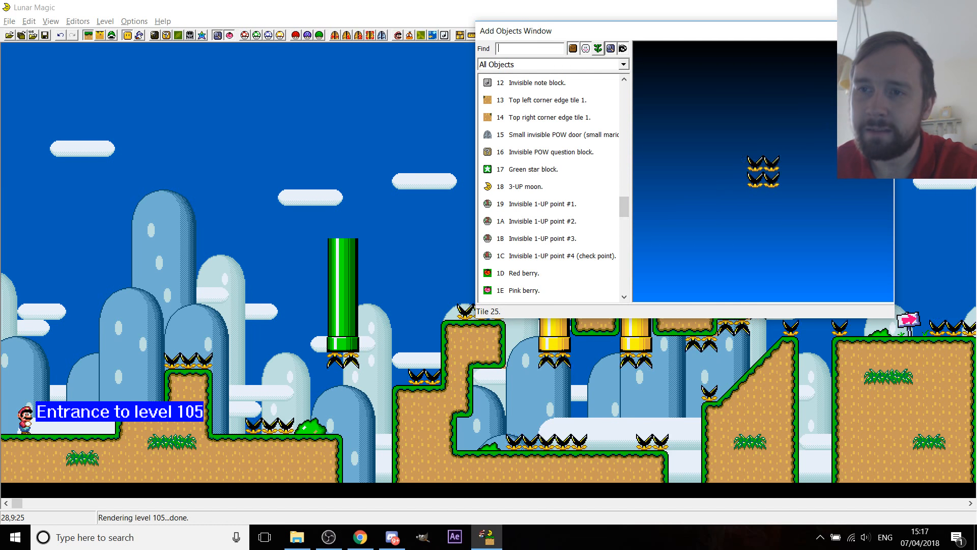
click(882, 30)
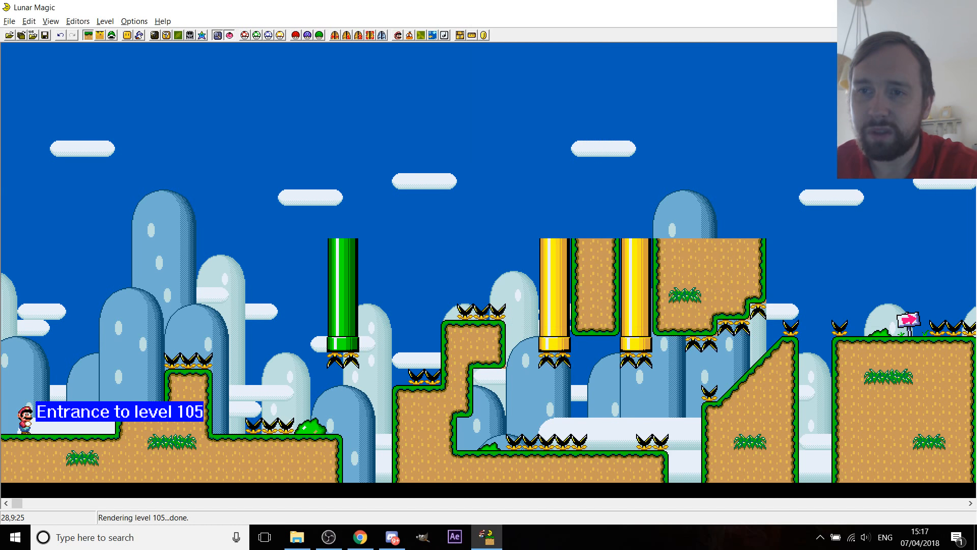
Try placing a copy of the ground edge tile on the hanging ledge between the yellow pipes, and delete it.
shift+right_click(581, 333)
drag(613, 334, 592, 330)
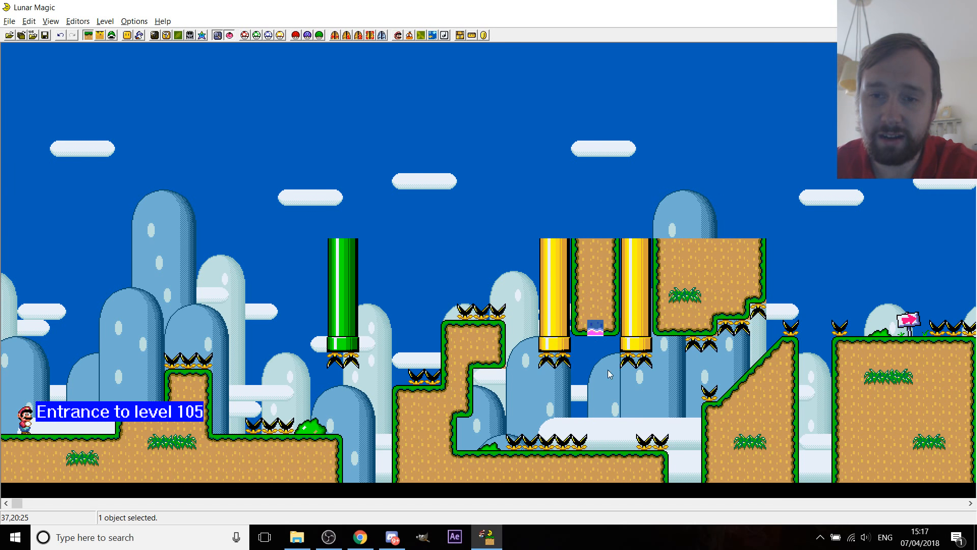
key(Delete)
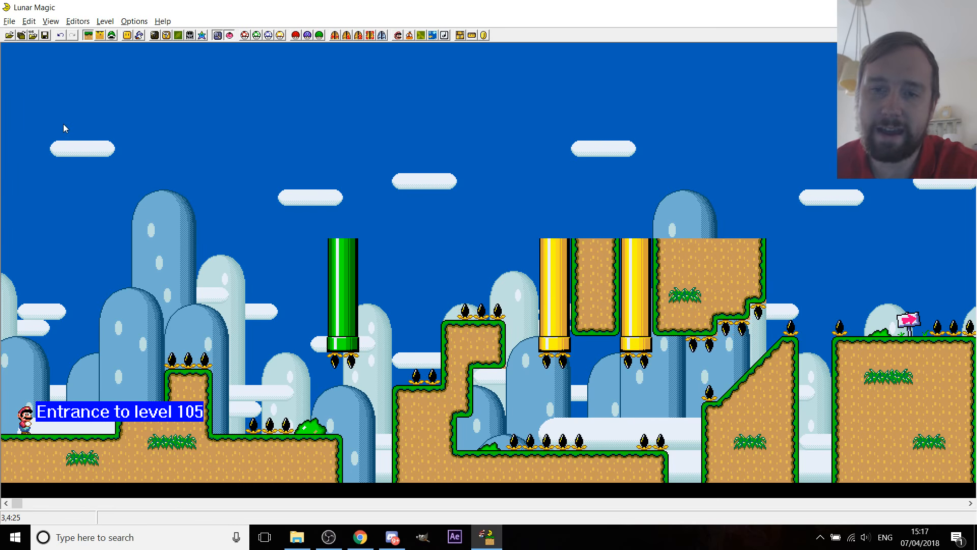
Delete the upside-down piranha plant tile D1 from the 16x16 tile map.
click(166, 39)
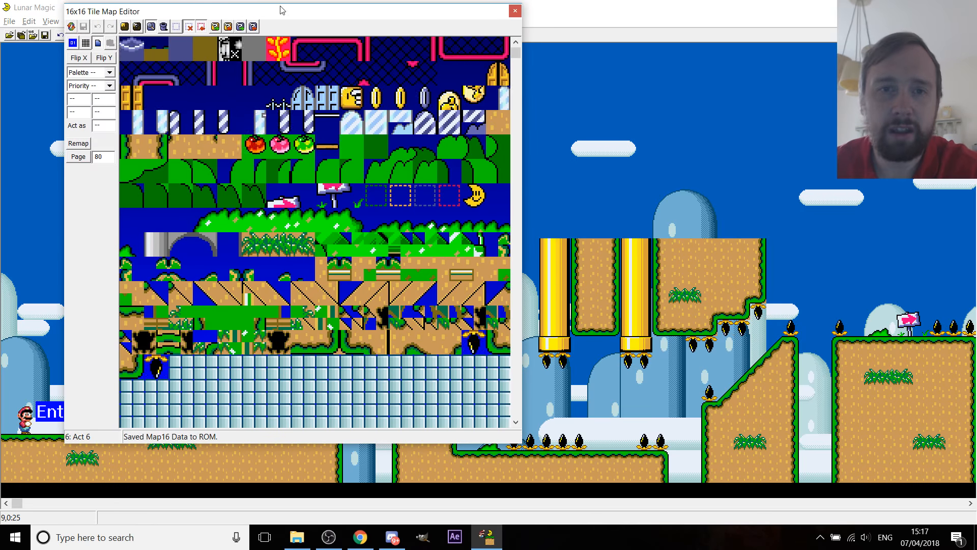
drag(315, 18, 387, 39)
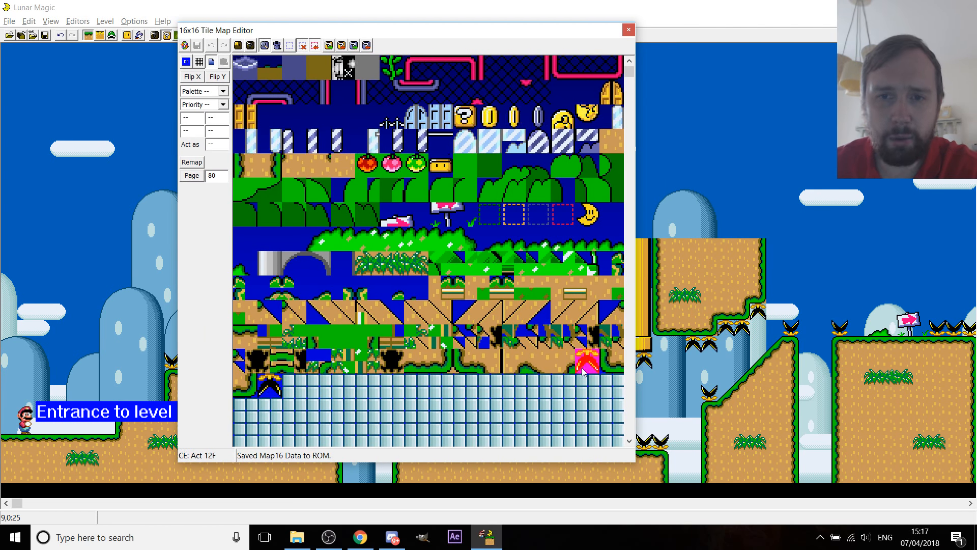
drag(598, 366, 279, 390)
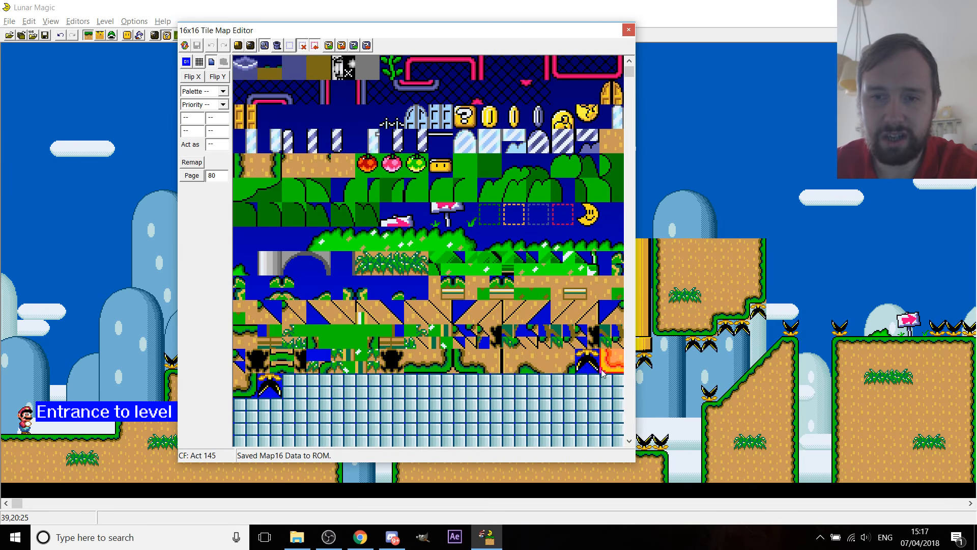
click(270, 396)
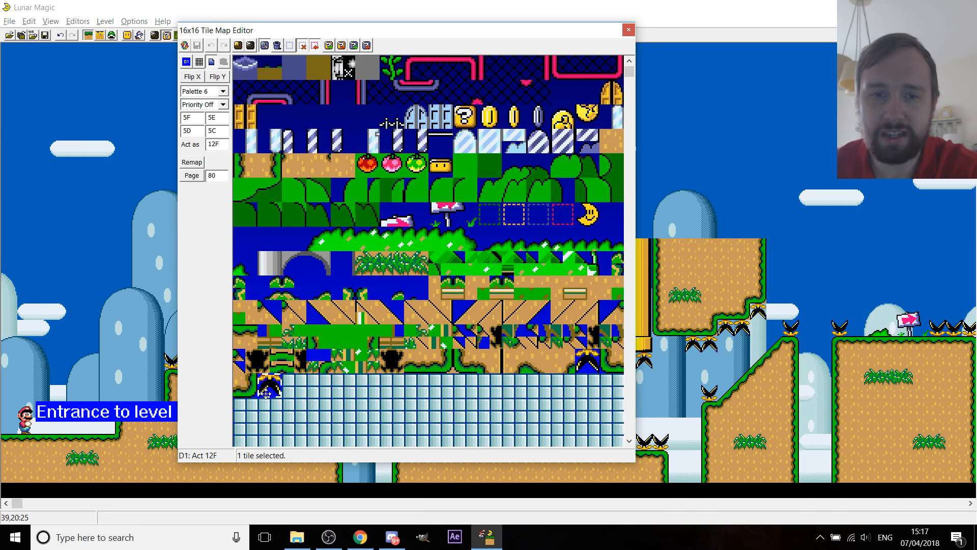
key(Delete)
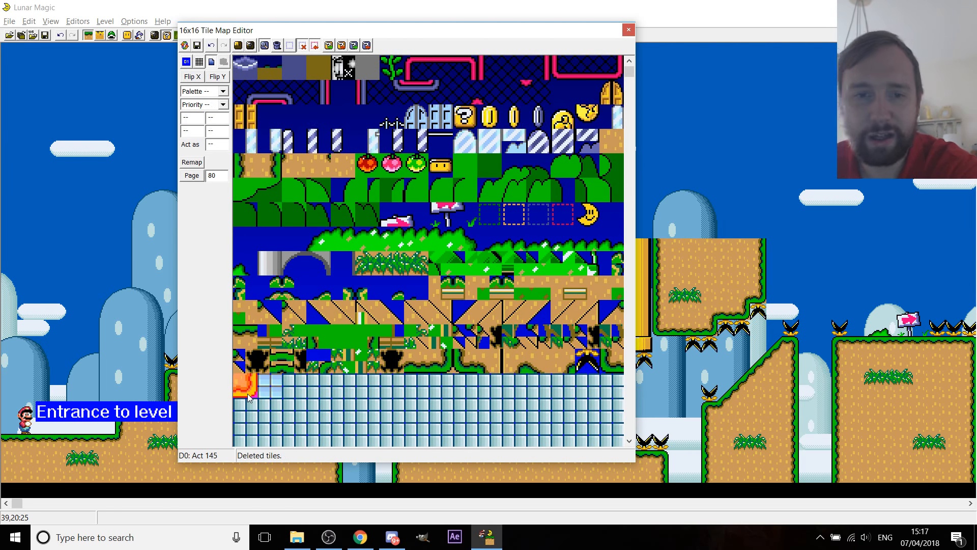
Copy the Black piranha plant tile 12F into the empty slot D1 of the 16x16 tile map.
drag(336, 34, 184, 33)
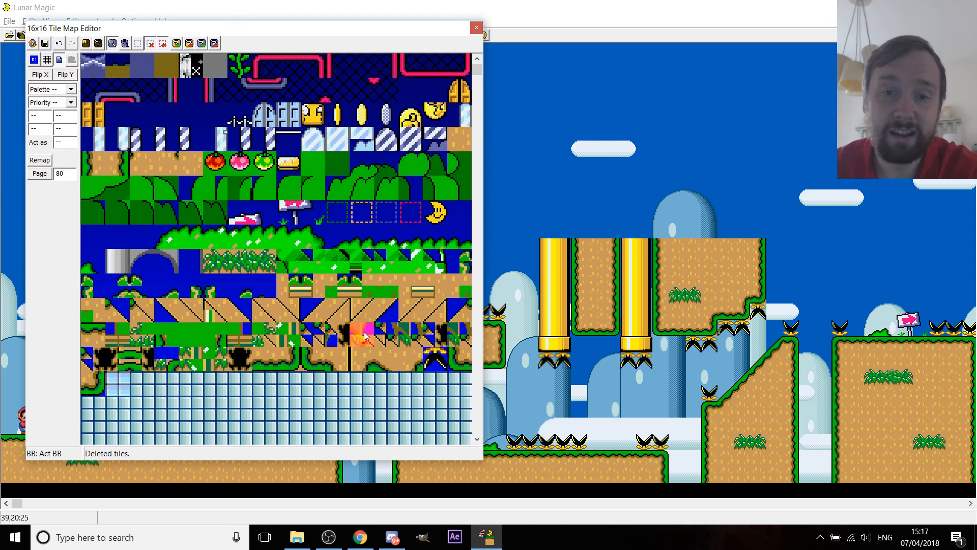
scroll(365, 351, down, 4)
scroll(356, 331, down, 2)
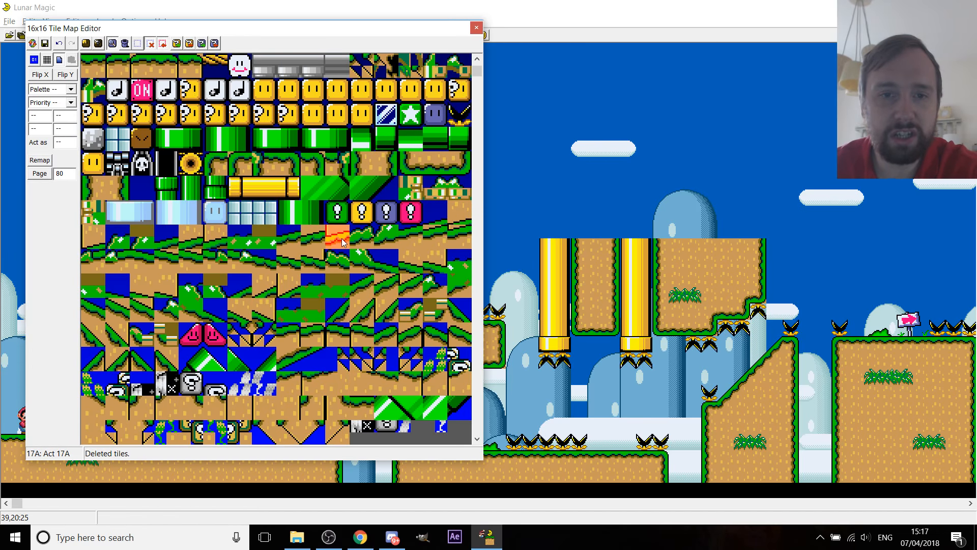
click(173, 418)
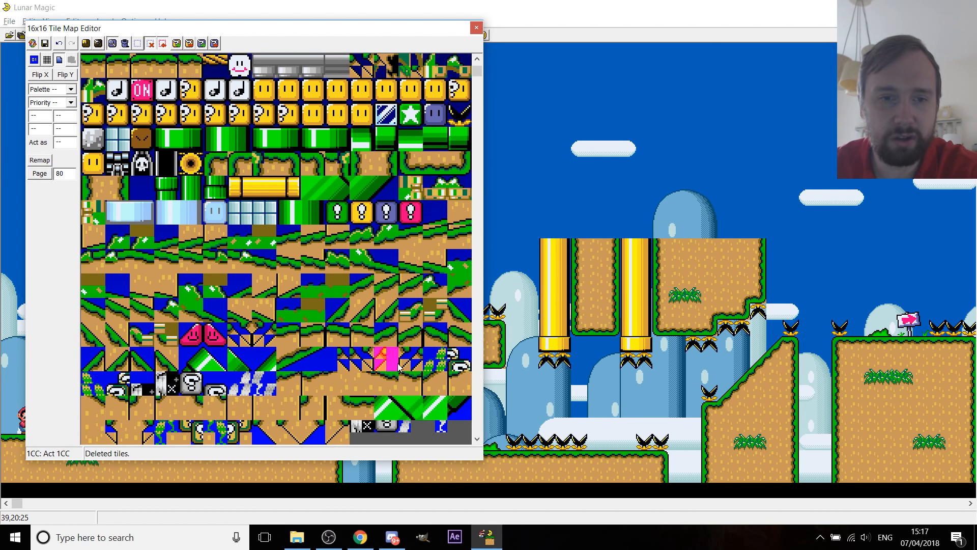
click(434, 312)
scroll(433, 311, up, 2)
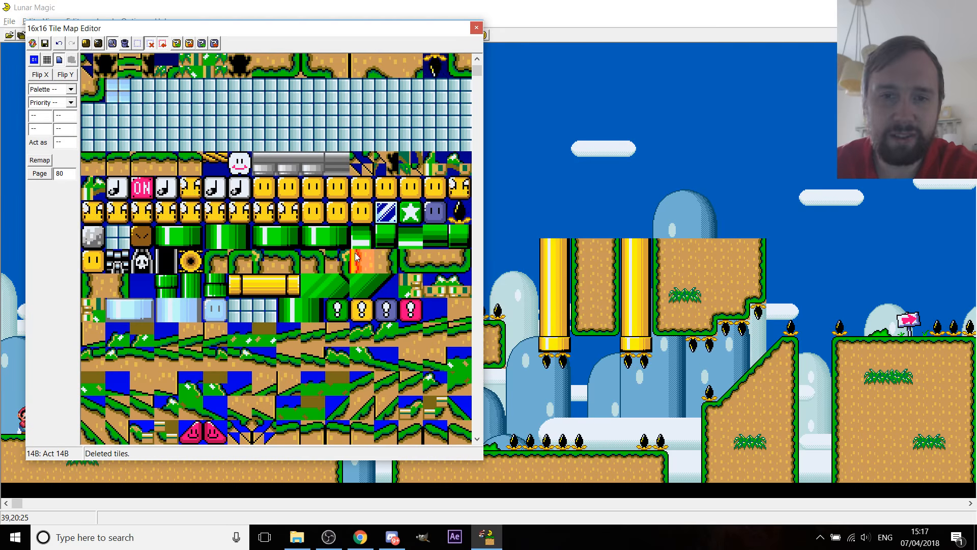
click(388, 239)
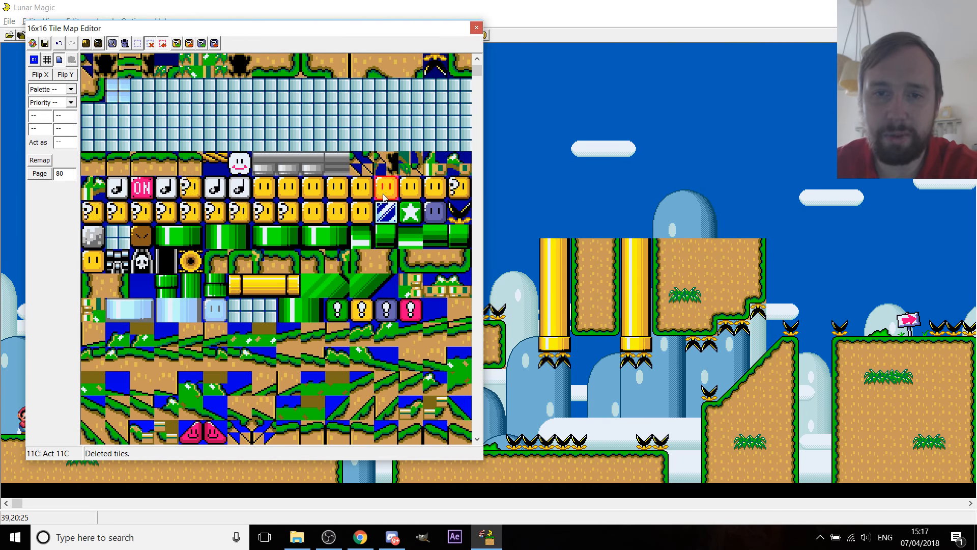
click(460, 211)
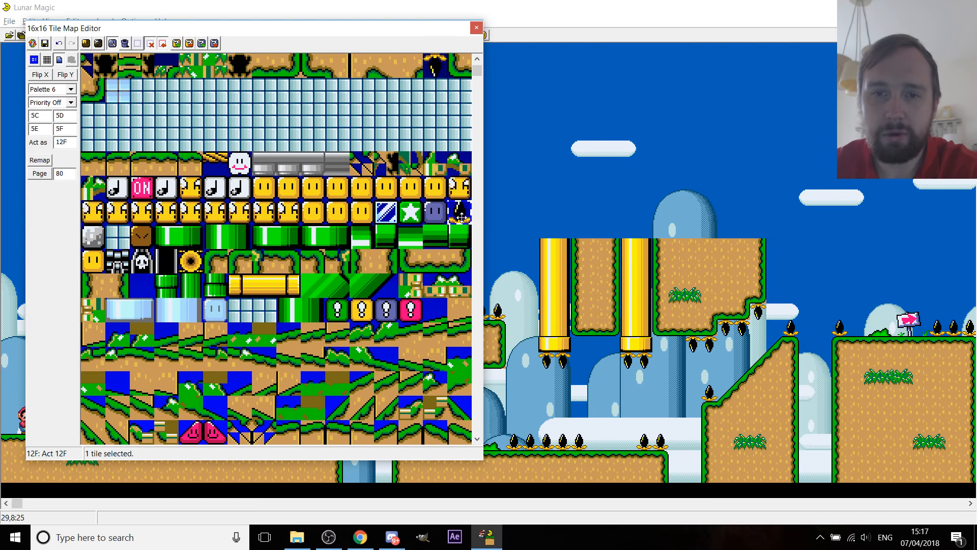
click(395, 233)
scroll(342, 289, up, 6)
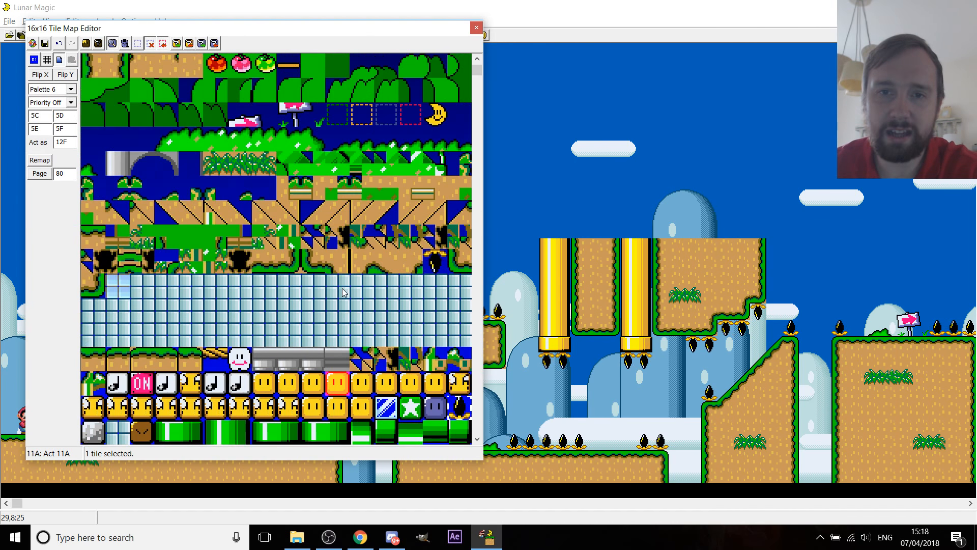
scroll(342, 288, down, 2)
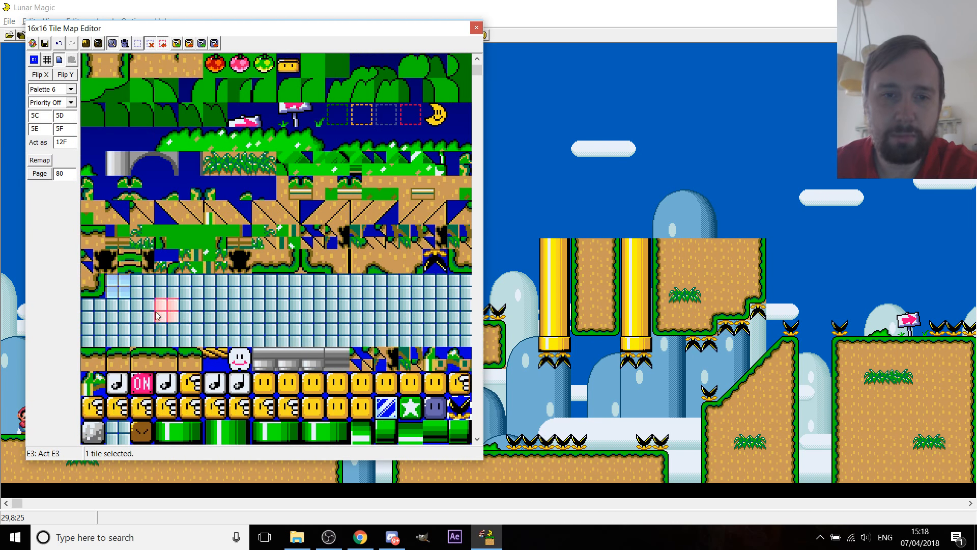
right_click(119, 291)
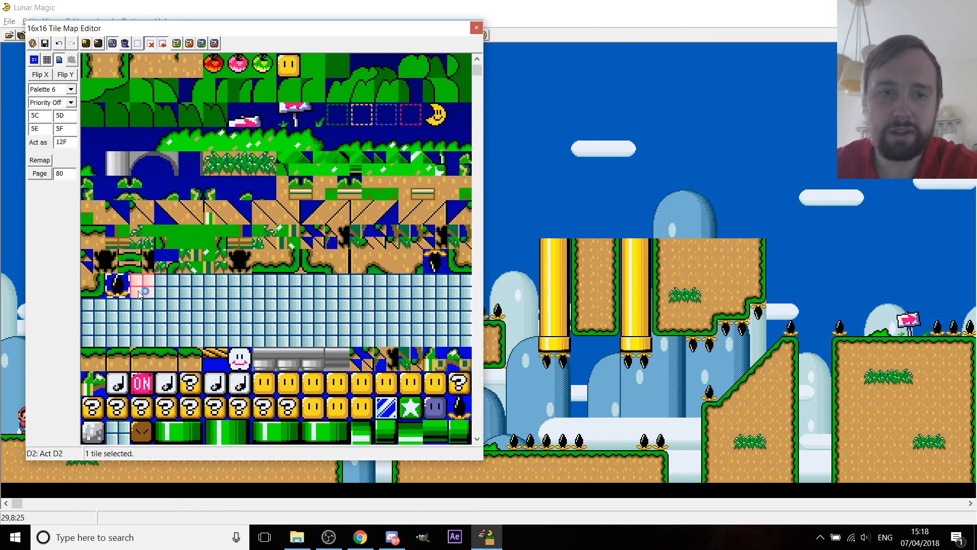
Flip the copied piranha plant tile vertically and save the Map16 data to the ROM.
click(67, 75)
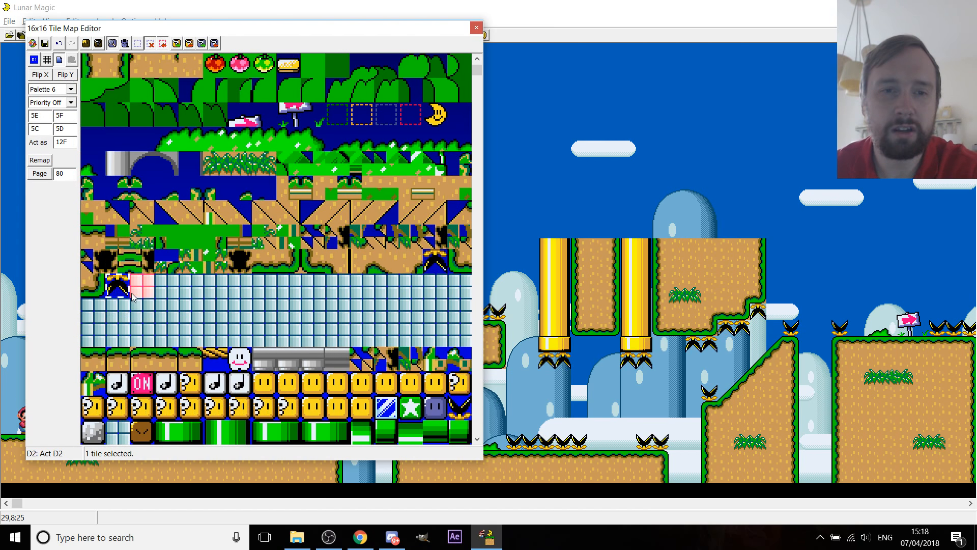
click(45, 43)
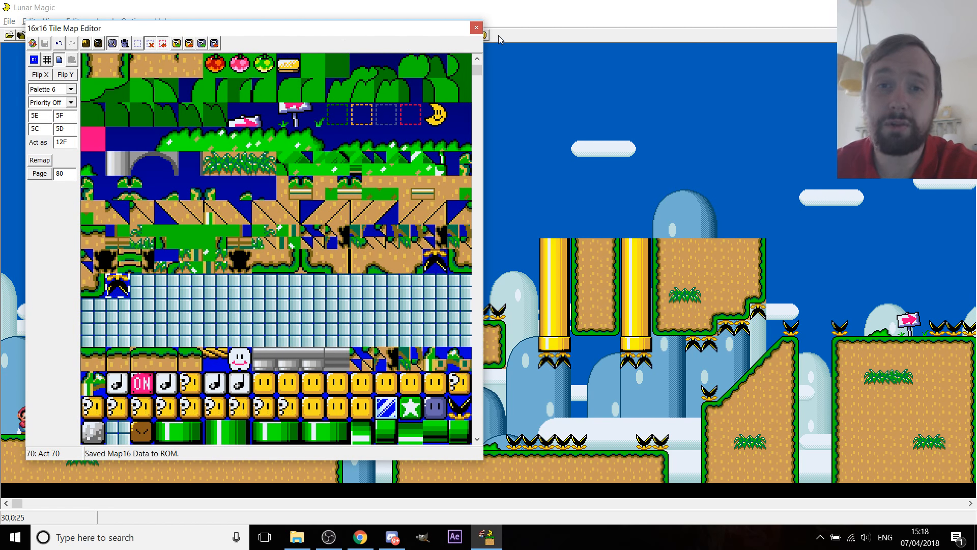
click(476, 29)
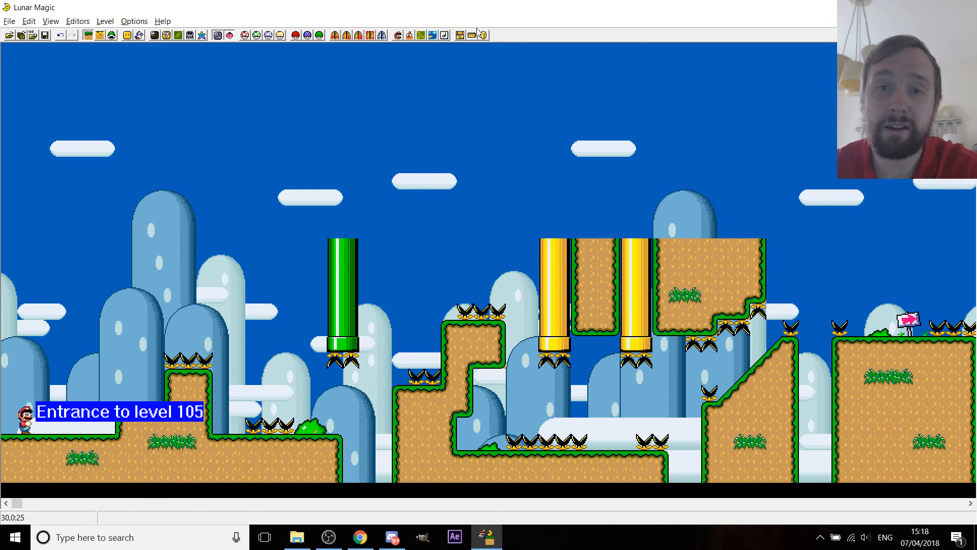
Check which sizes are offered for expanding the ROM, without choosing one.
click(7, 22)
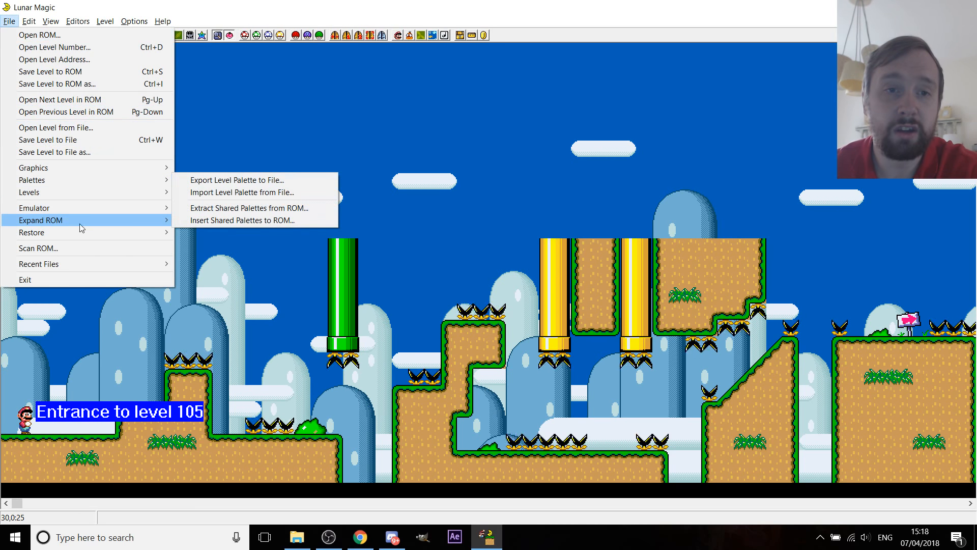
mouse_move(98, 223)
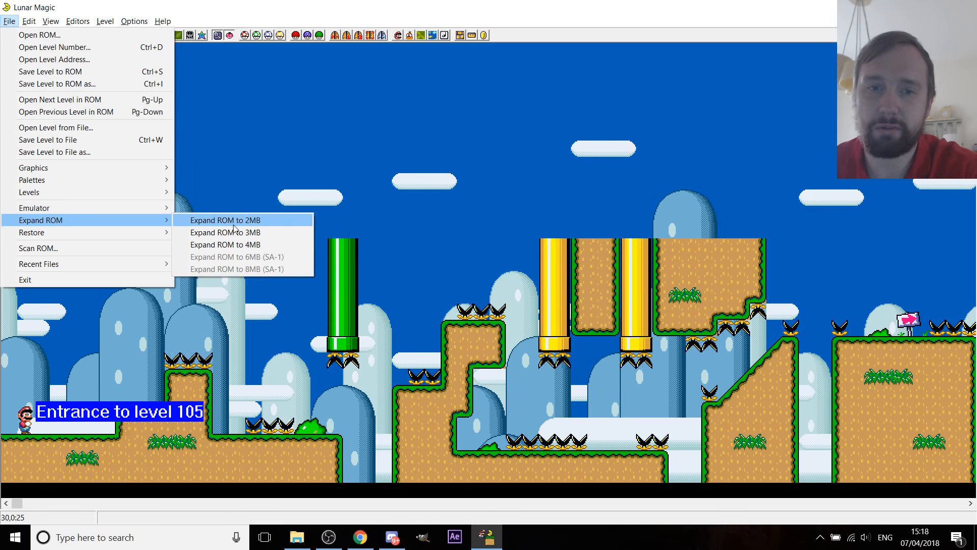
click(433, 155)
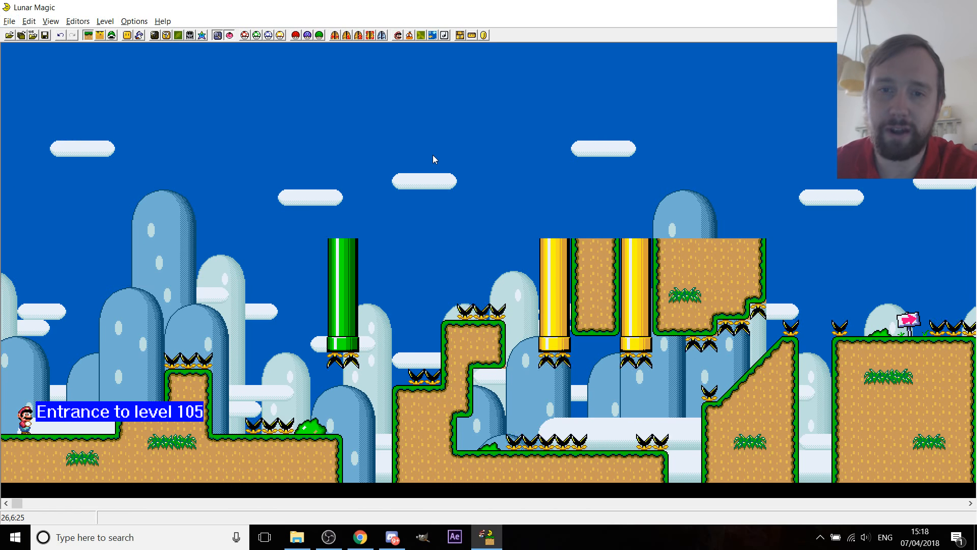
Copy the cloud tile 106 and the ON tile 112 into empty slots D2 and D3 of the 16x16 tile map and try flipping them.
click(167, 35)
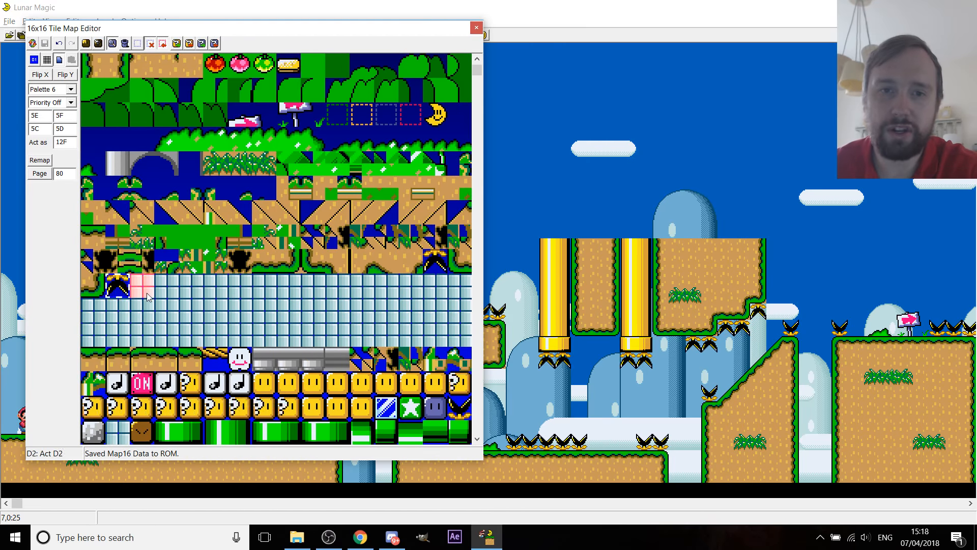
click(240, 362)
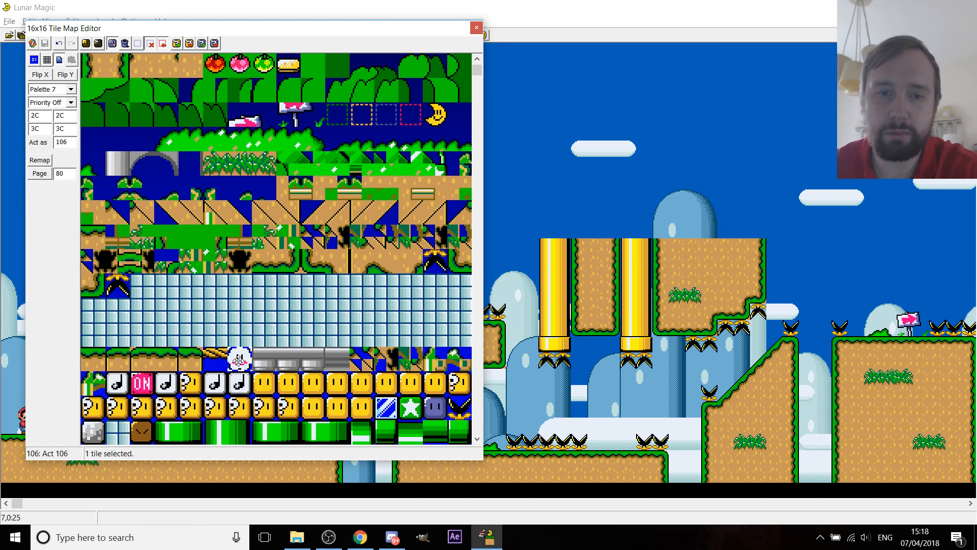
right_click(148, 296)
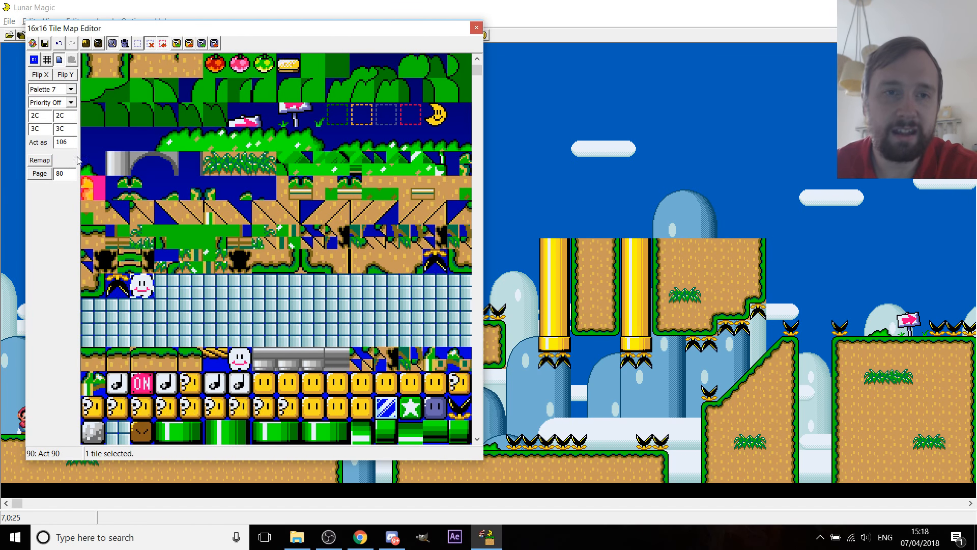
click(59, 76)
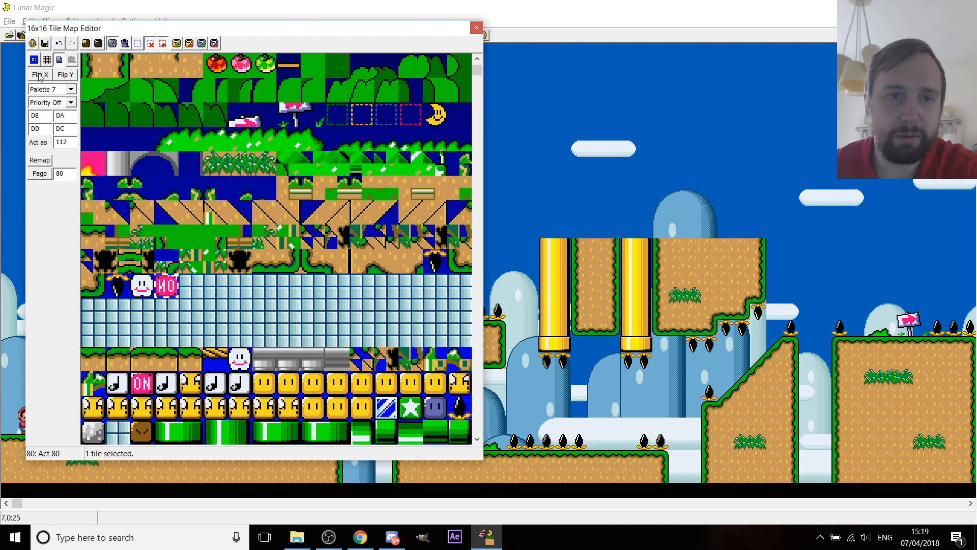
click(67, 75)
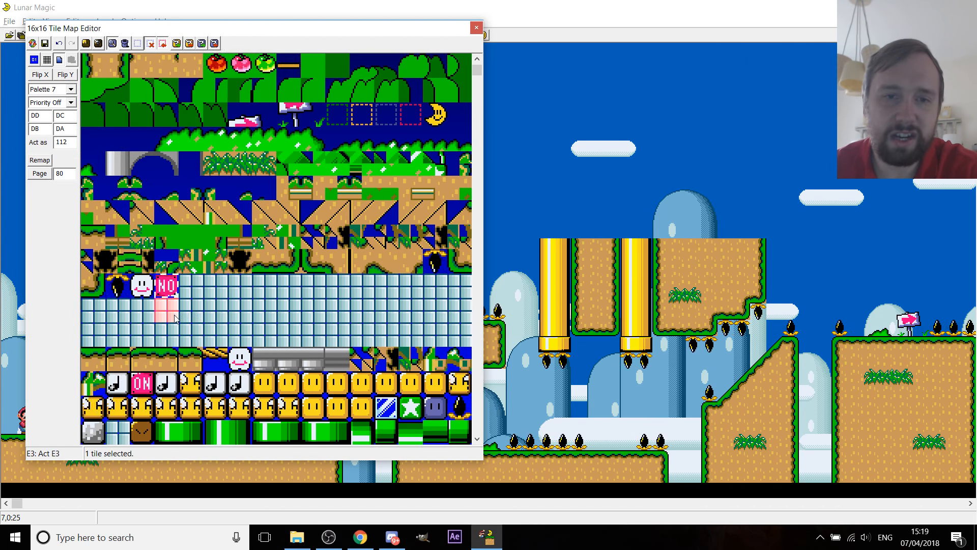
Delete the tiles copied into slots D2 and D3, save the Map16 data to the ROM and close the tile map editor.
key(Delete)
click(151, 291)
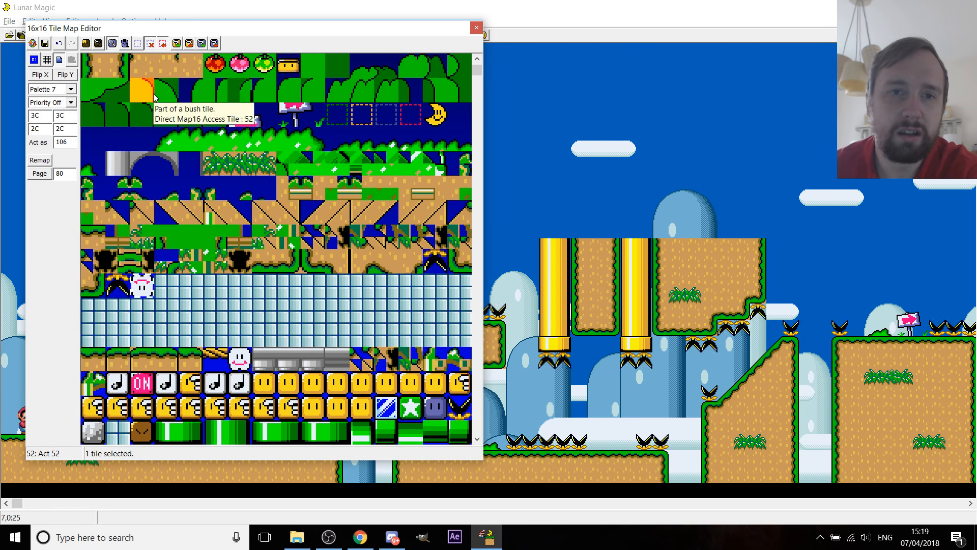
key(Delete)
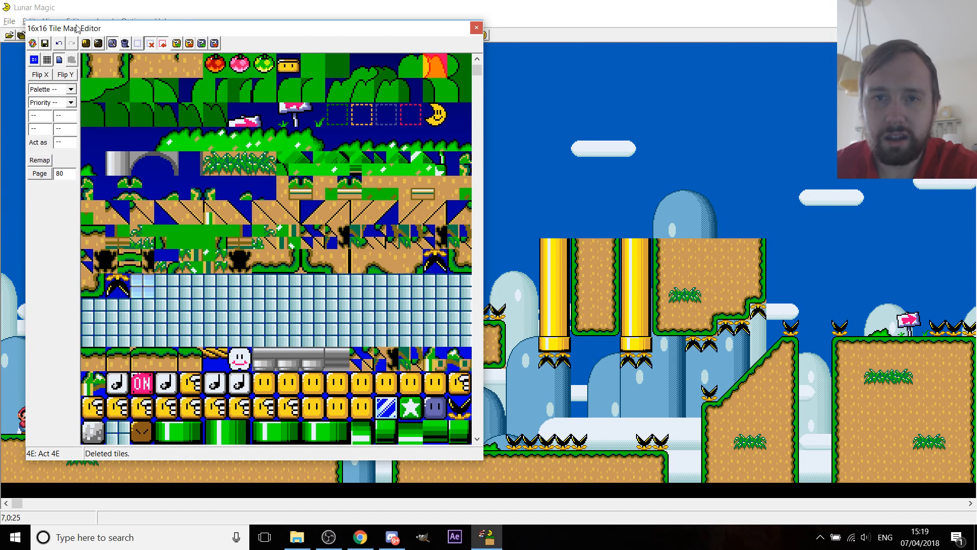
click(44, 44)
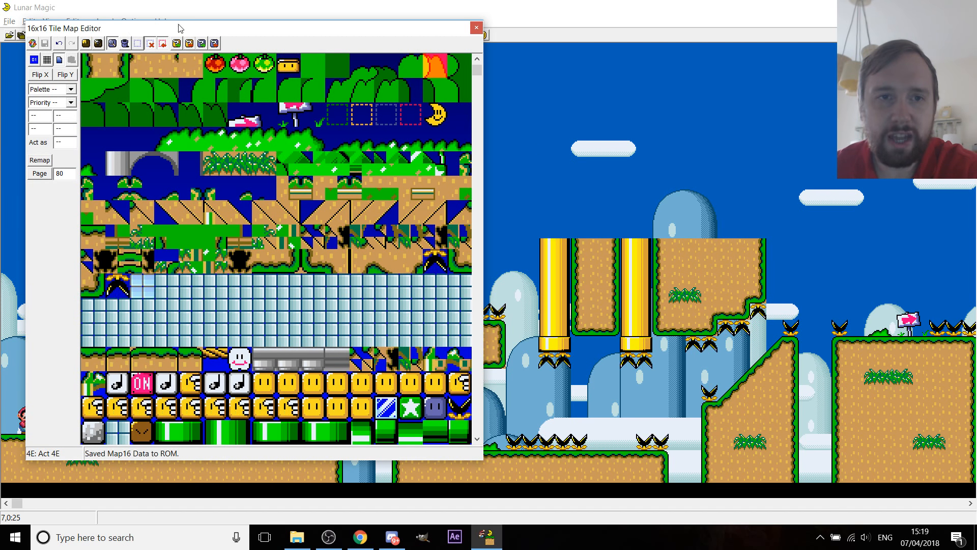
click(477, 28)
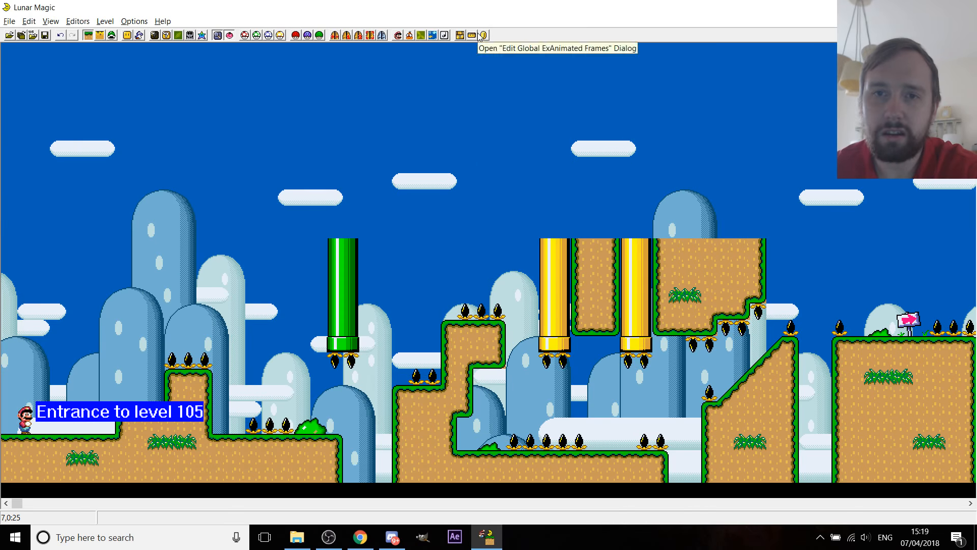
Place the upside-down piranha plant from Direct Map16 Access page 0 in the sky of level 105 and delete it again.
click(127, 36)
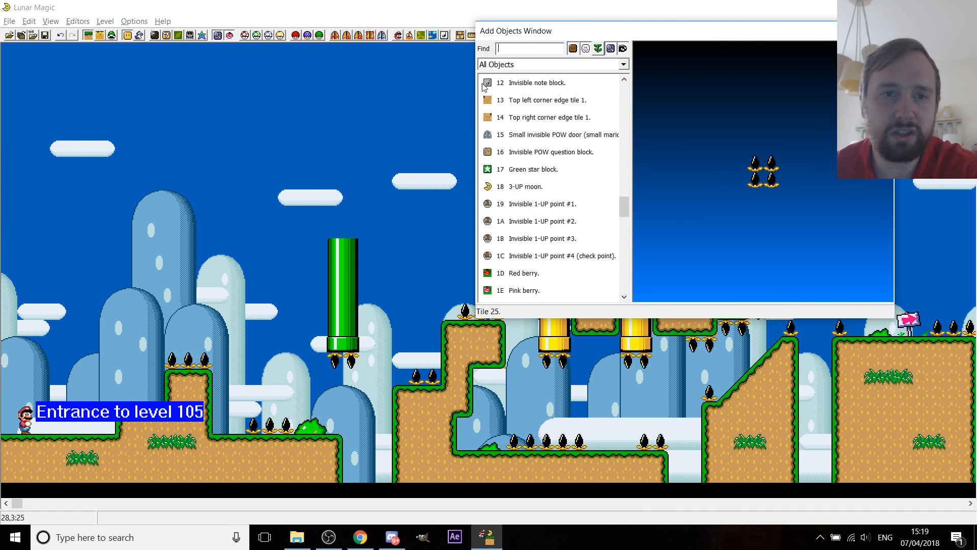
click(544, 65)
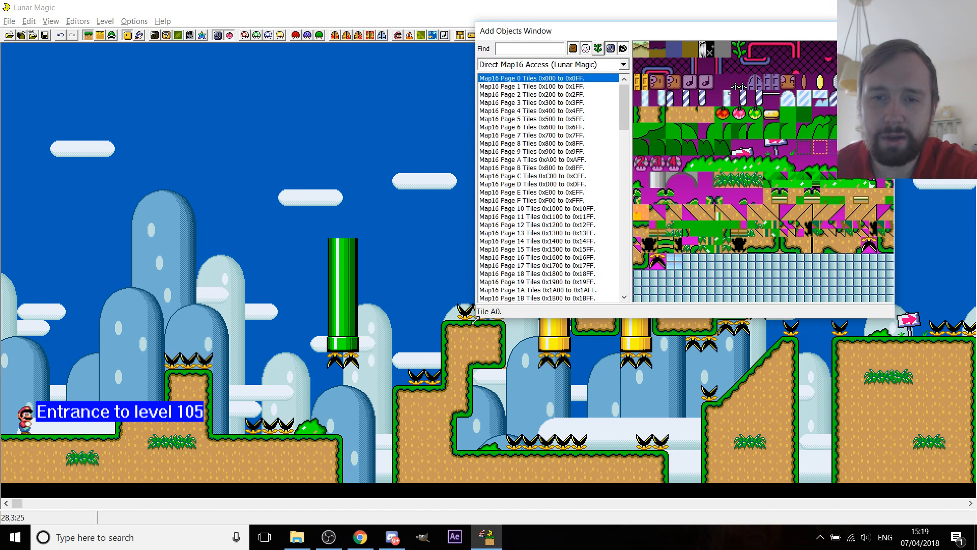
mouse_move(477, 318)
mouse_down()
mouse_move(429, 358)
mouse_move(364, 466)
mouse_move(316, 432)
mouse_move(267, 423)
mouse_move(345, 317)
mouse_move(477, 318)
mouse_up()
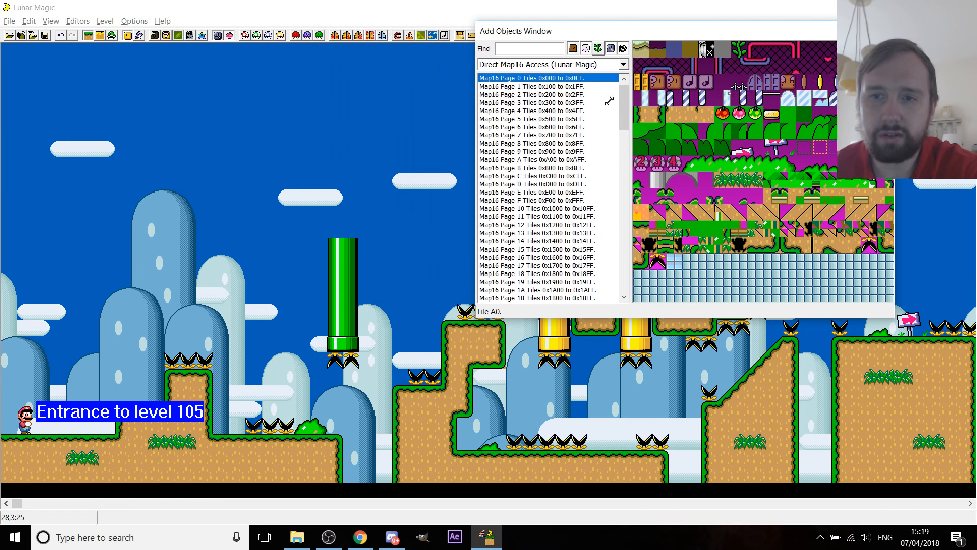
drag(647, 36, 172, 59)
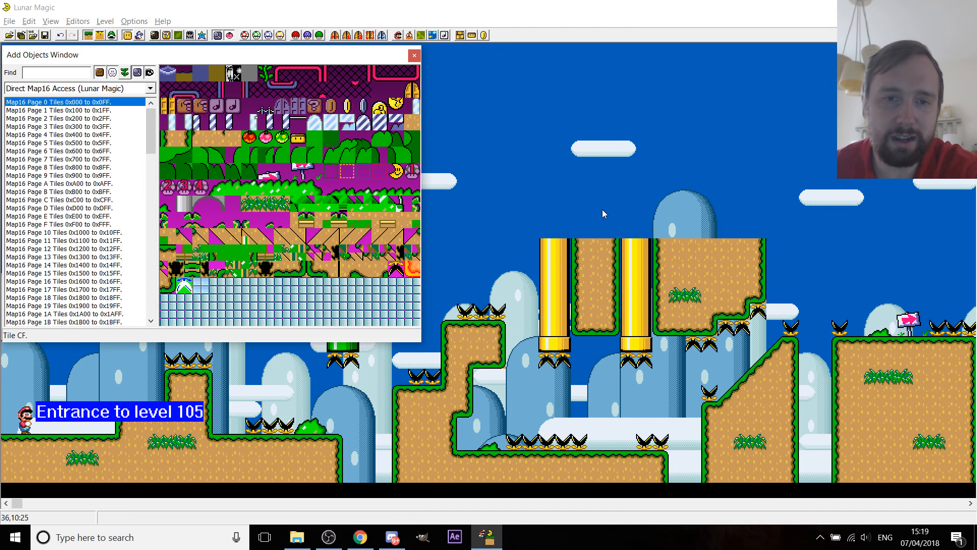
right_click(581, 109)
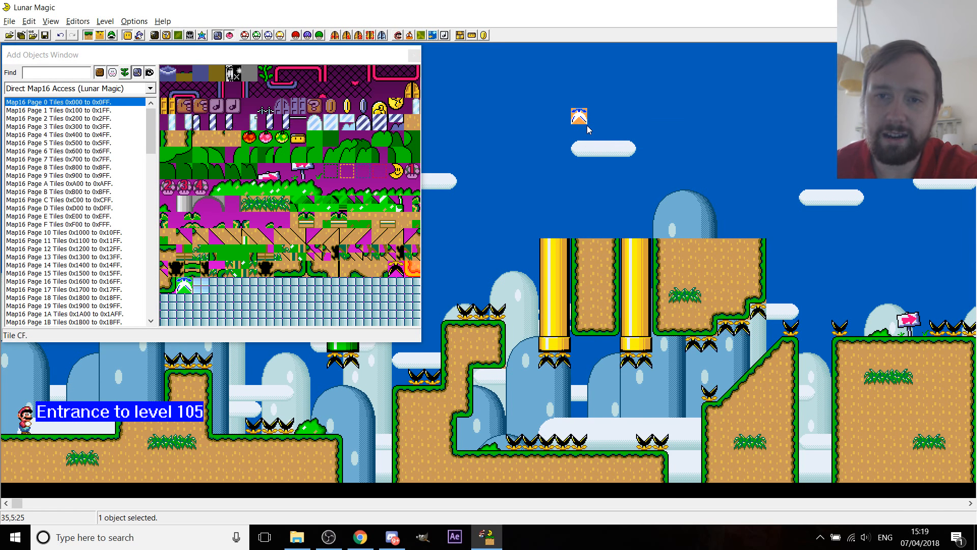
drag(588, 125, 576, 108)
key(Delete)
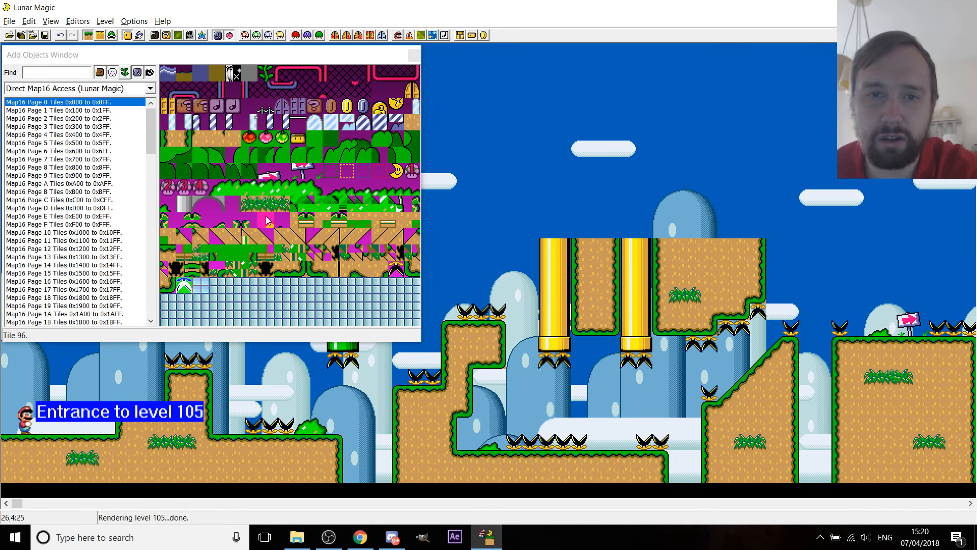
Check Map16 page 2, page 0 and the All Objects list in the Add Objects window and close it.
click(57, 119)
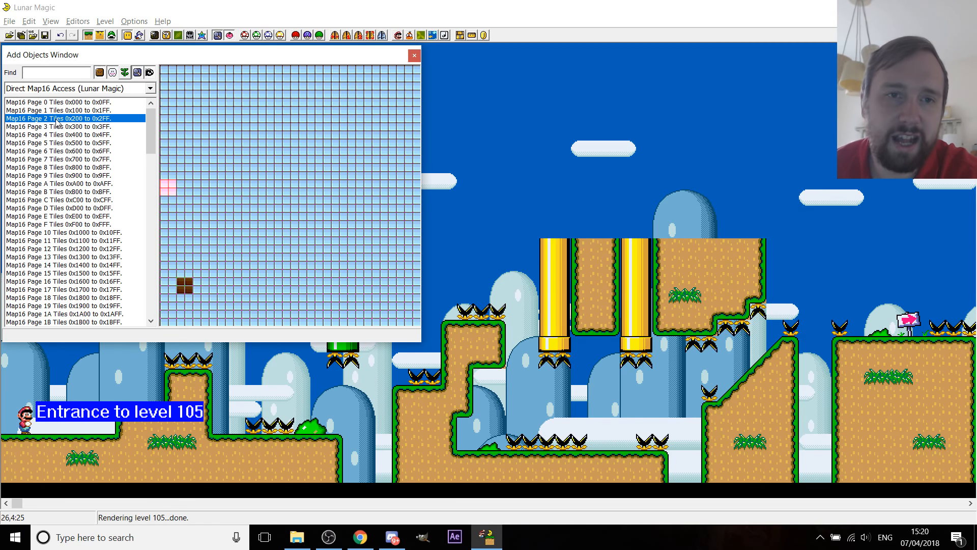
click(68, 102)
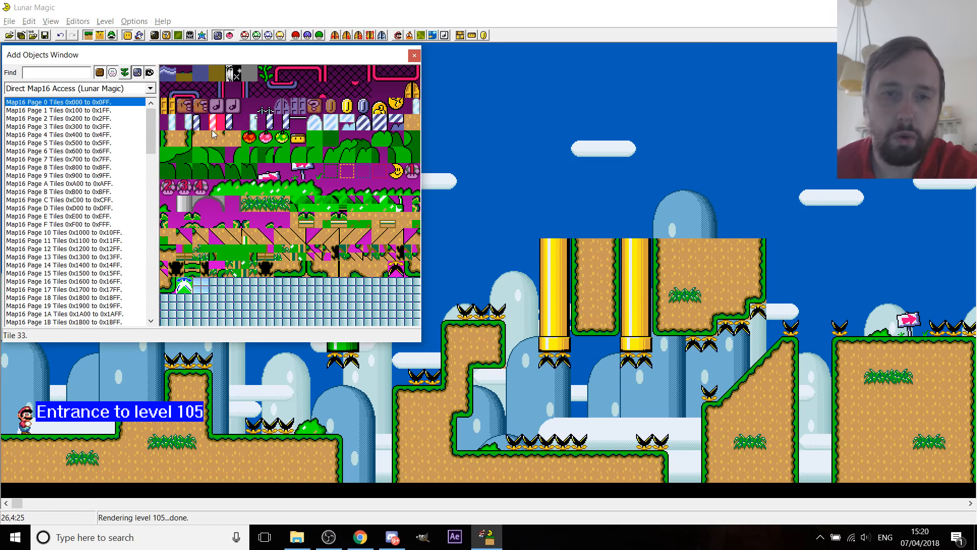
click(41, 89)
click(35, 102)
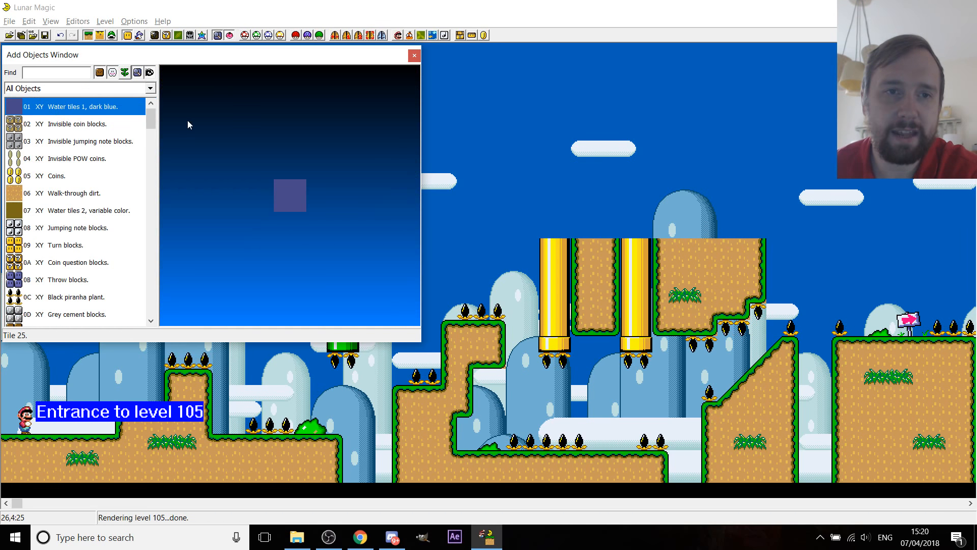
mouse_move(152, 120)
mouse_down()
mouse_move(163, 311)
mouse_move(166, 274)
mouse_move(143, 167)
mouse_move(147, 104)
mouse_up()
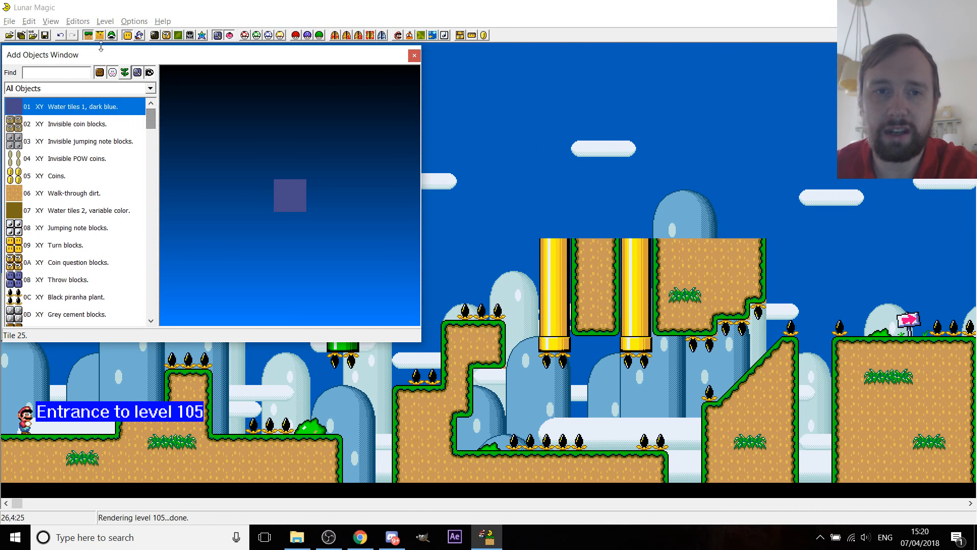
drag(85, 55, 198, 53)
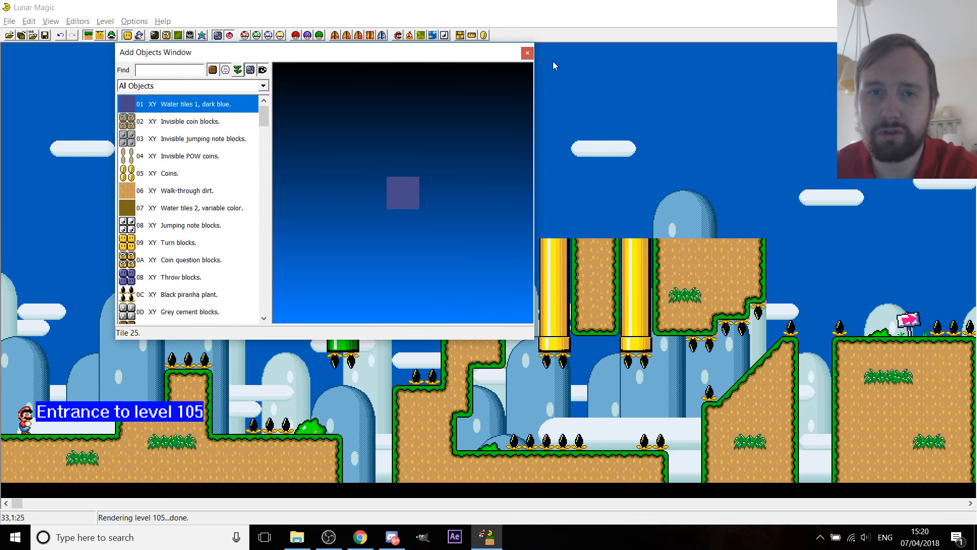
click(527, 53)
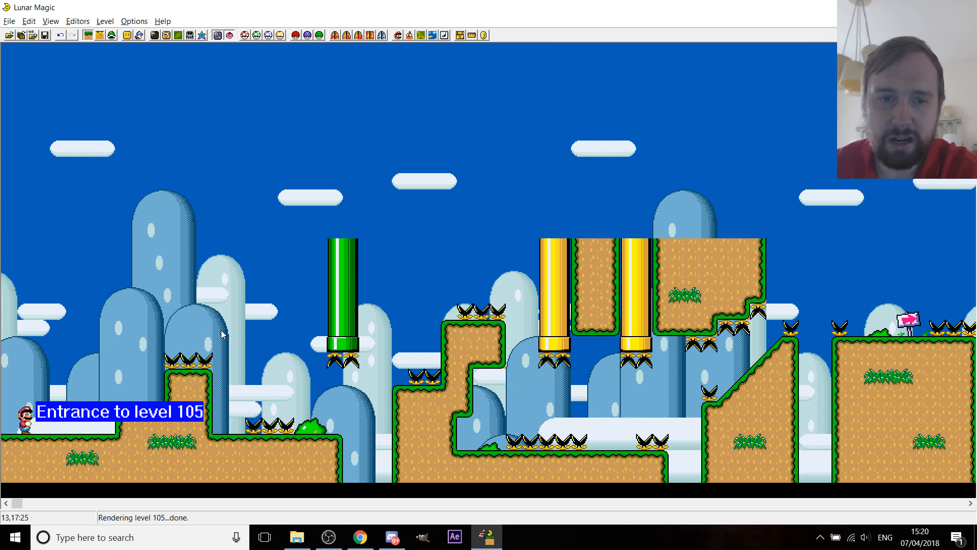
Check which commands are offered for running the ROM in an emulator, without choosing one.
click(10, 21)
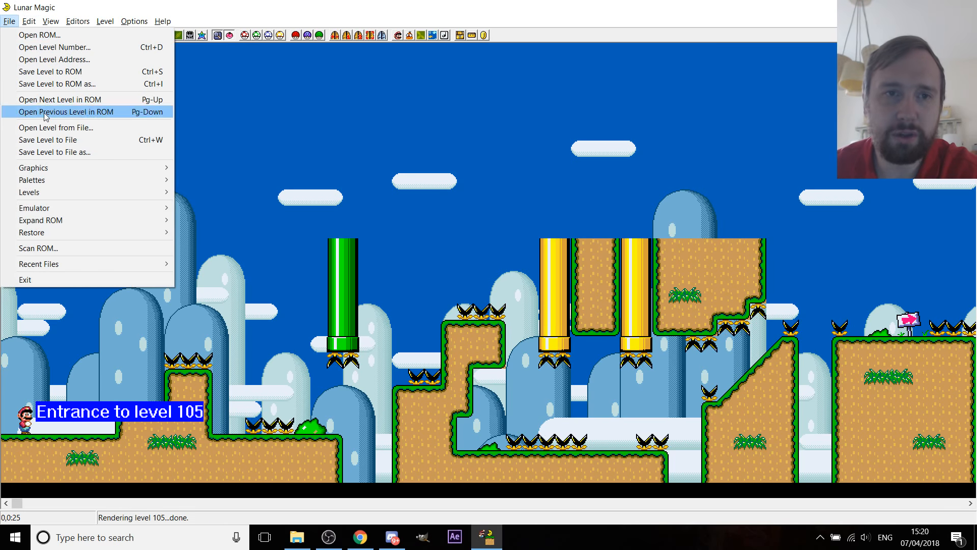
mouse_move(128, 208)
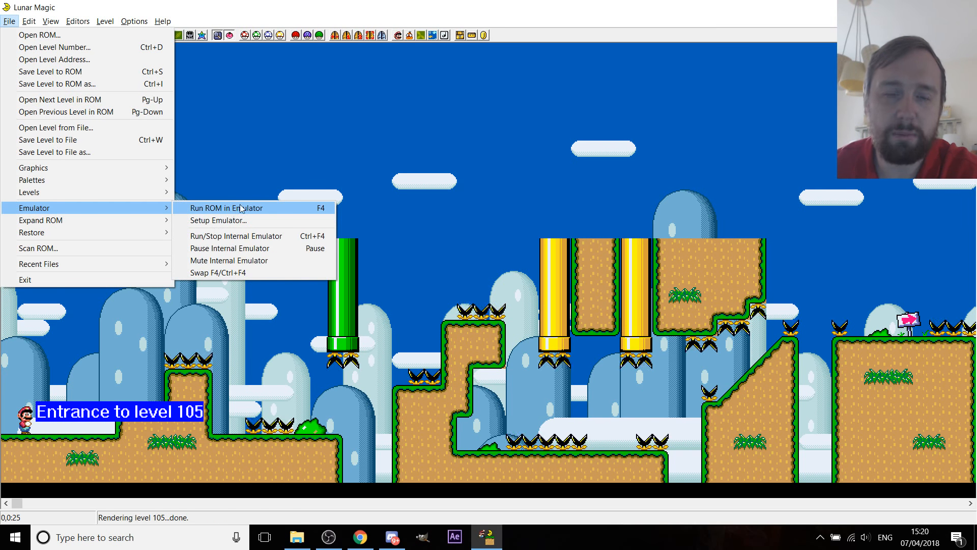
click(429, 5)
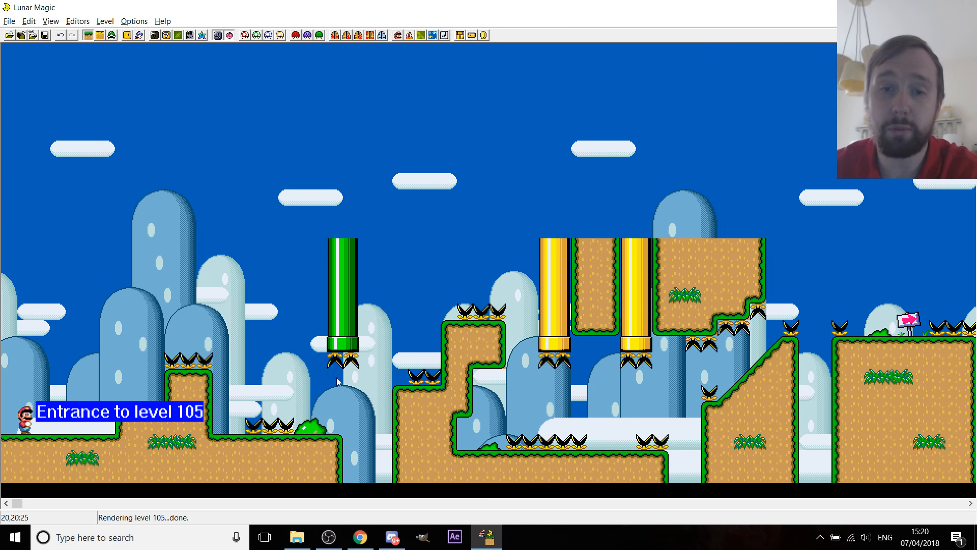
Examine the upright and upside-down piranha plants along level 105, past the grey pipe, and return to the level entrance.
scroll(686, 423, down, 4)
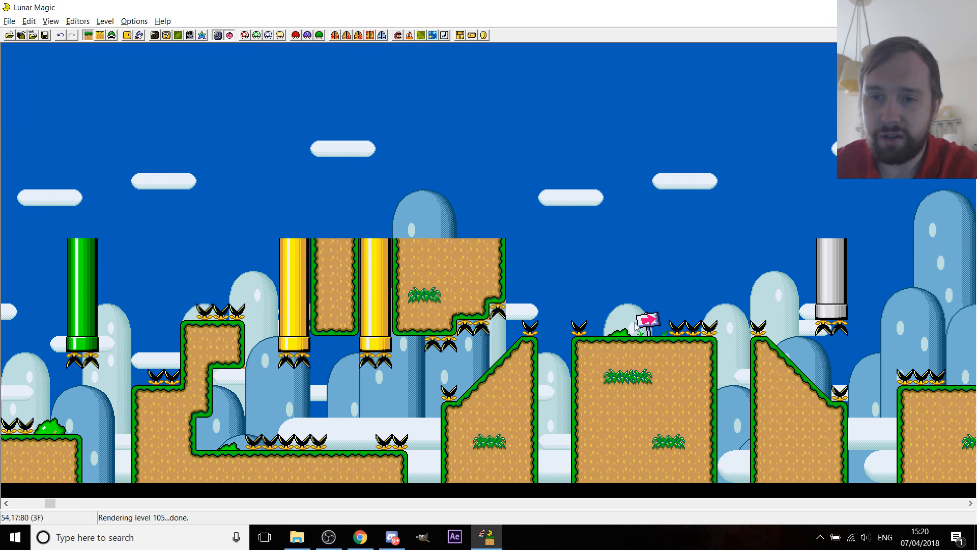
scroll(652, 337, down, 3)
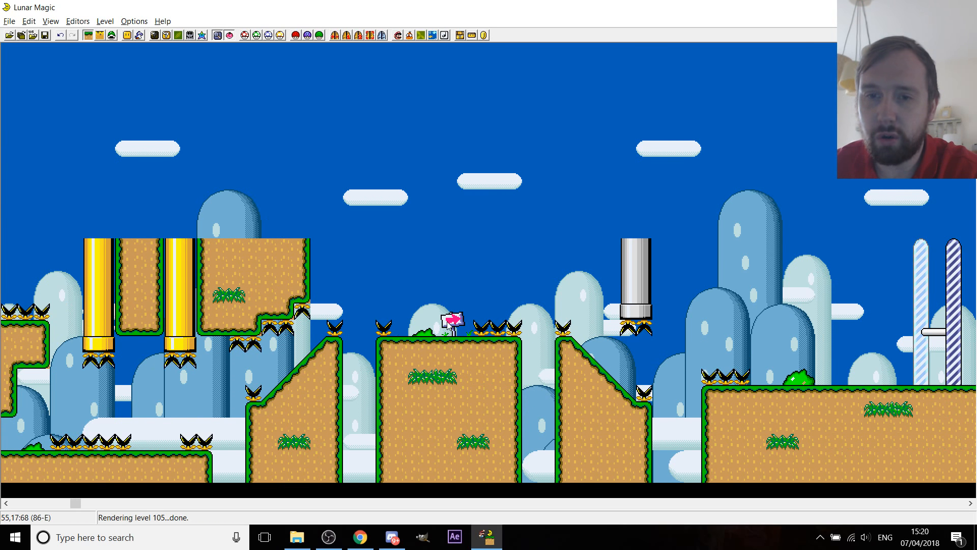
scroll(648, 388, down, 2)
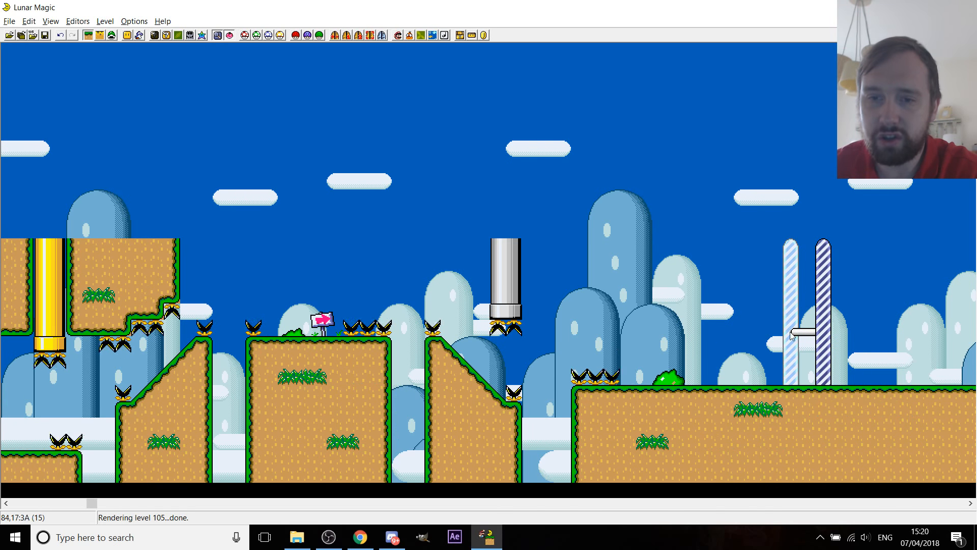
scroll(468, 327, up, 2)
scroll(468, 327, up, 7)
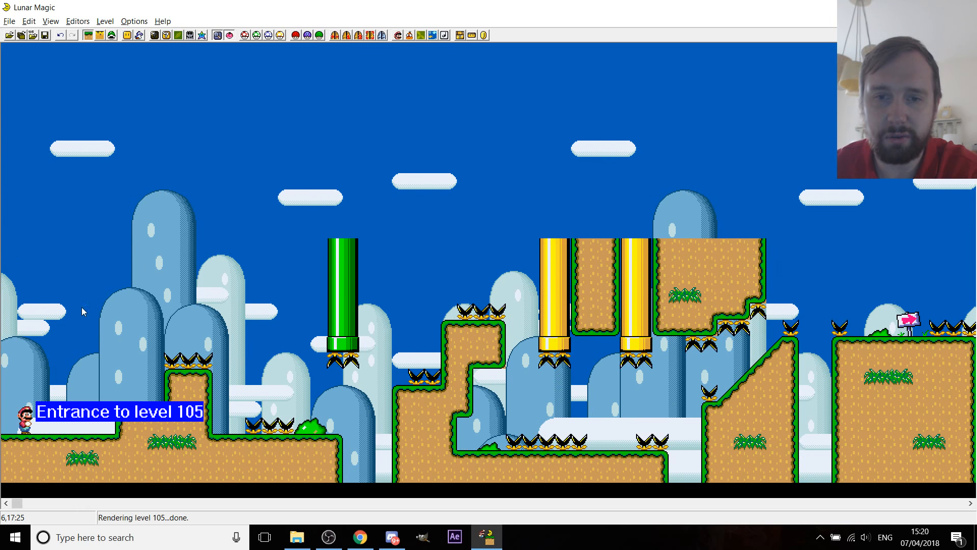
drag(198, 191, 228, 230)
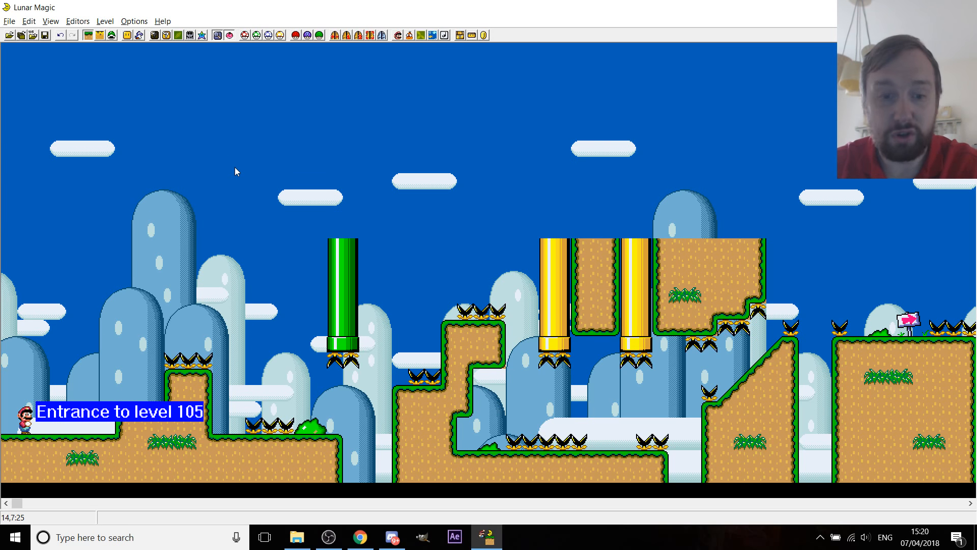
Save level 105 to the ROM and open level 106.
key(F4)
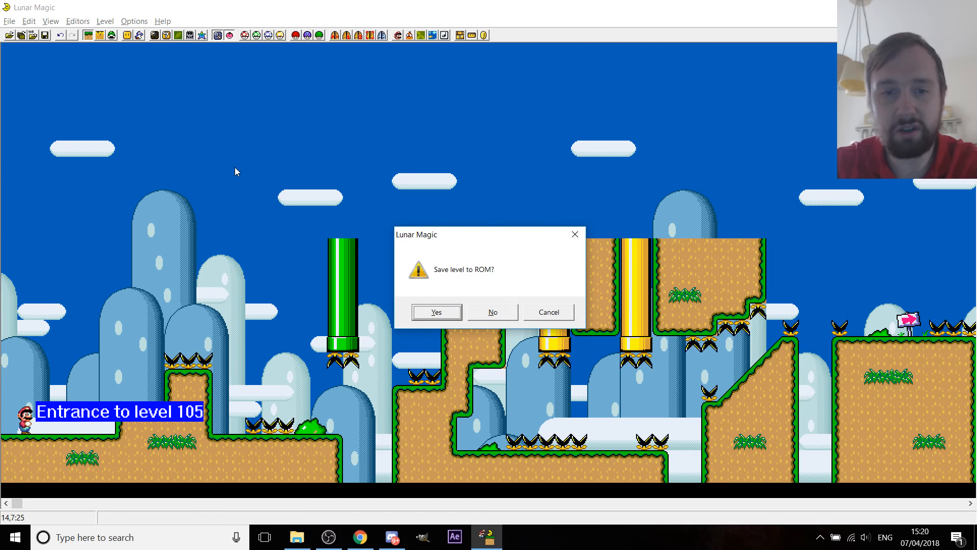
click(441, 312)
click(469, 309)
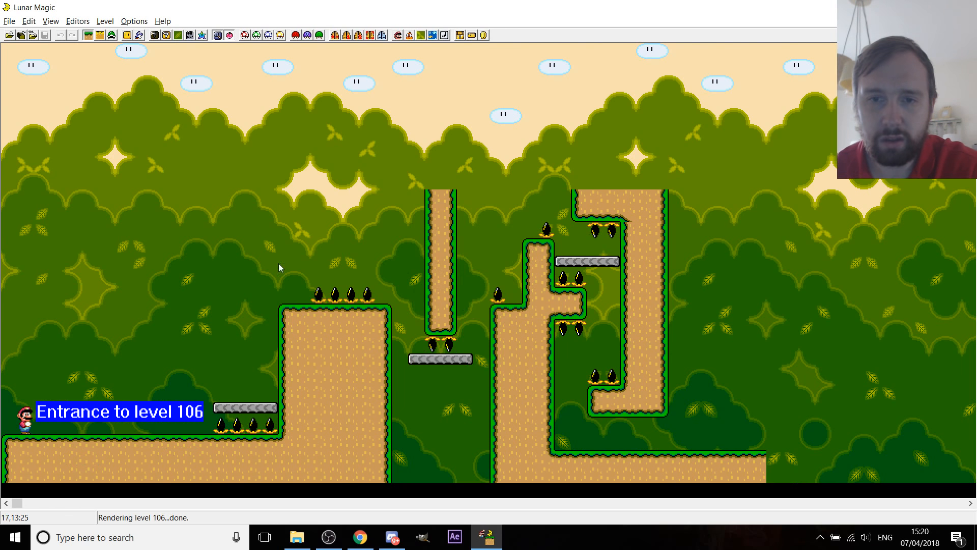
Page through the neighbouring levels of the ROM, including 108 and 10C, and come back to level 106.
key(Page_Down)
key(Page_Up)
key(Page_Up)
key(Page_Up)
key(Page_Down)
key(Page_Up)
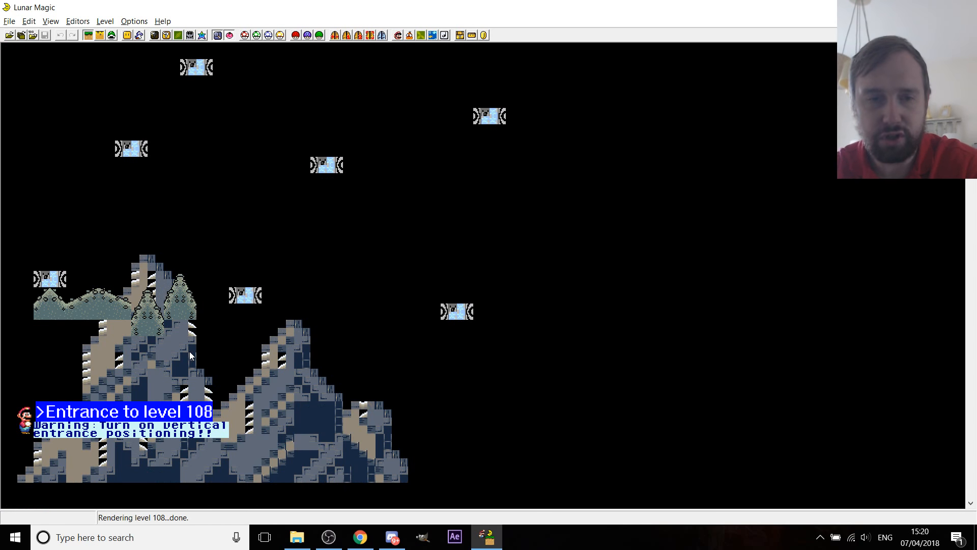
key(Page_Up)
key(Page_Up)
key(Page_Up)
key(Page_Up)
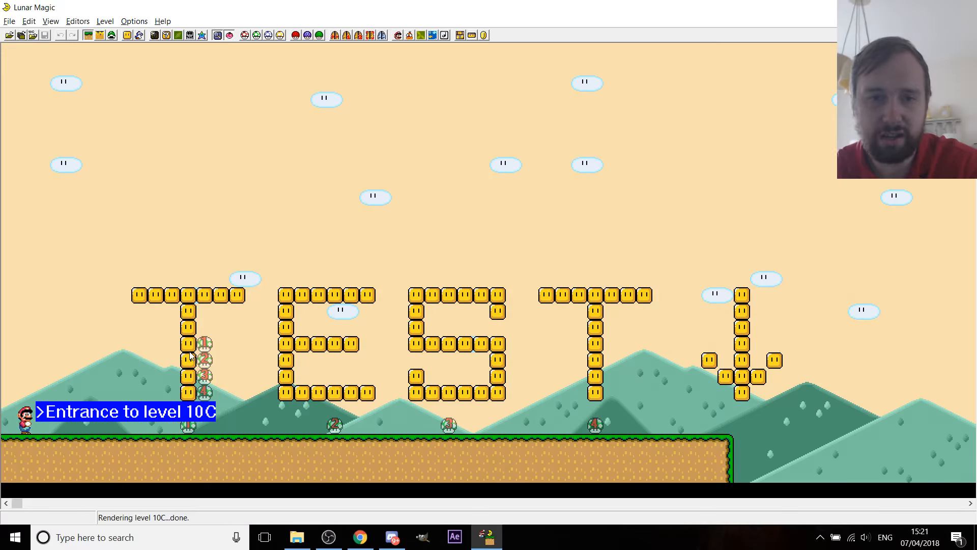
key(Page_Up)
key(Page_Down)
key(Page_Down)
key(Page_Down)
key(Page_Down)
key(Page_Down)
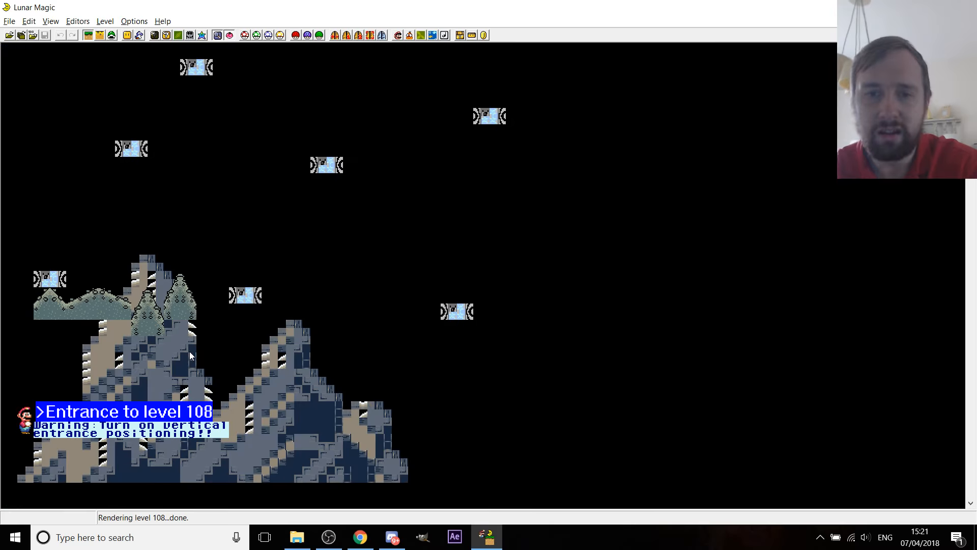
key(Page_Down)
key(Page_Down)
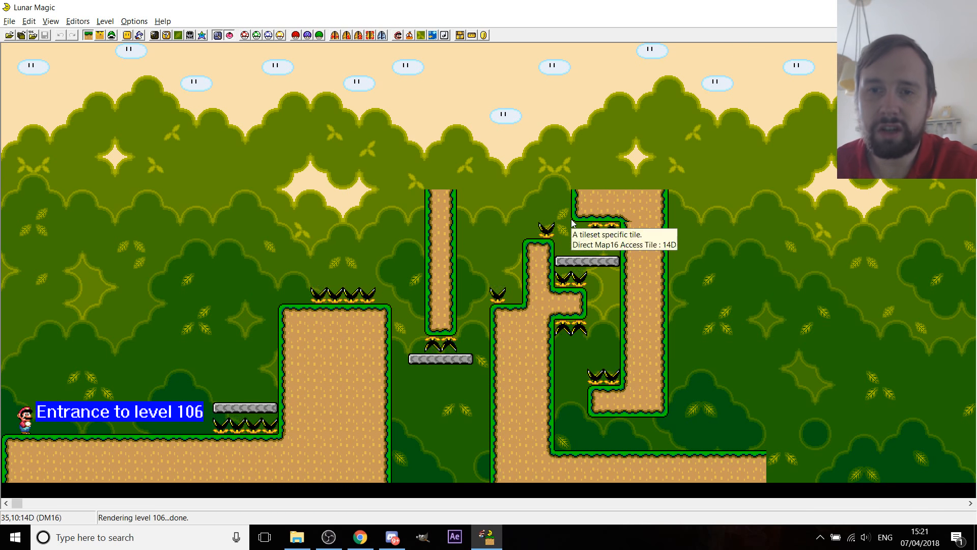
Examine the ledge piece above the upper upside-down piranha plants in level 106 and look along the rest of the level.
click(604, 217)
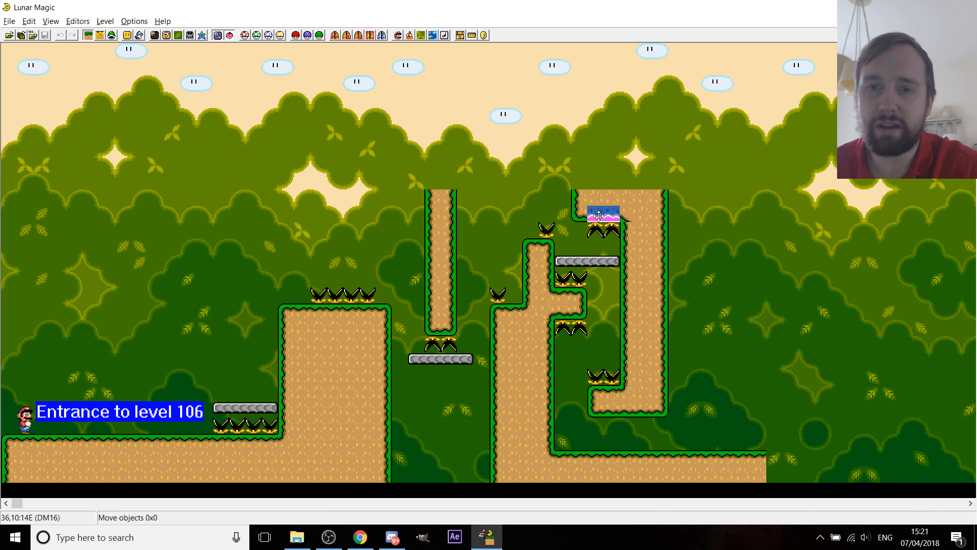
click(629, 216)
click(742, 248)
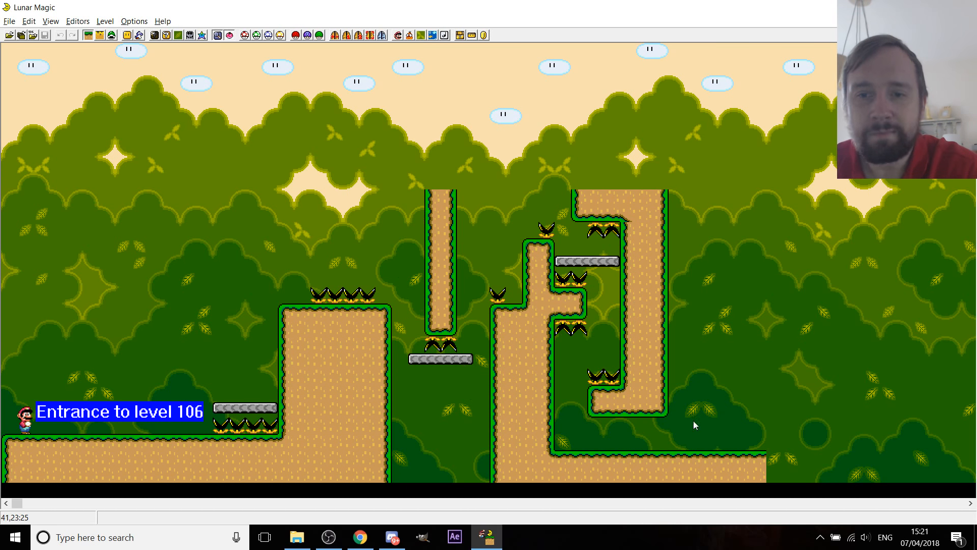
scroll(810, 382, down, 7)
scroll(810, 383, up, 7)
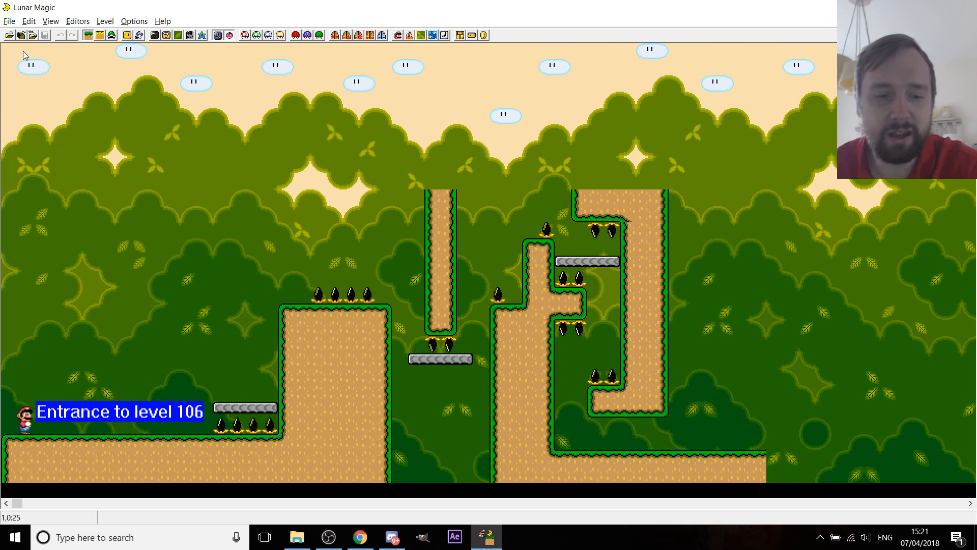
Reopen level 105 and bring up the open windows to switch to OBS Studio.
key(Page_Down)
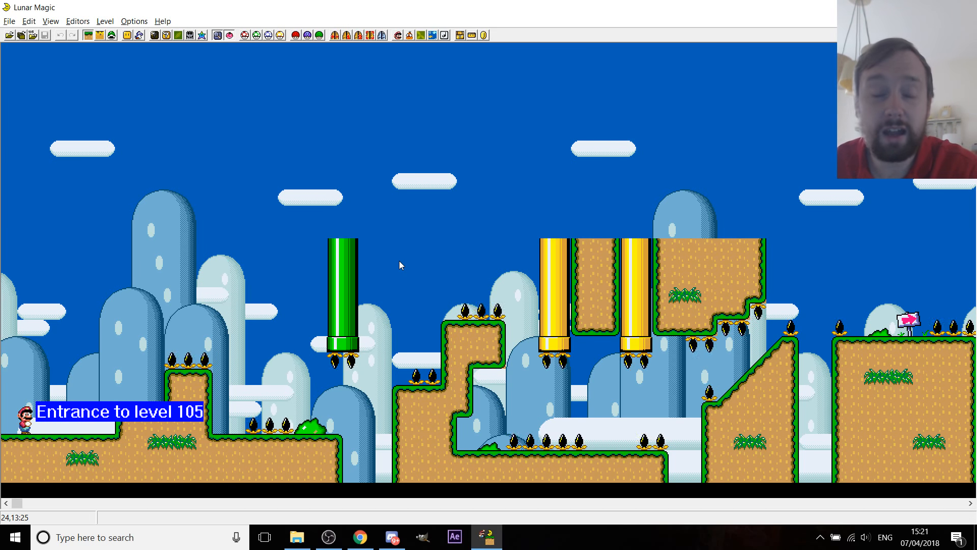
key(alt+Tab)
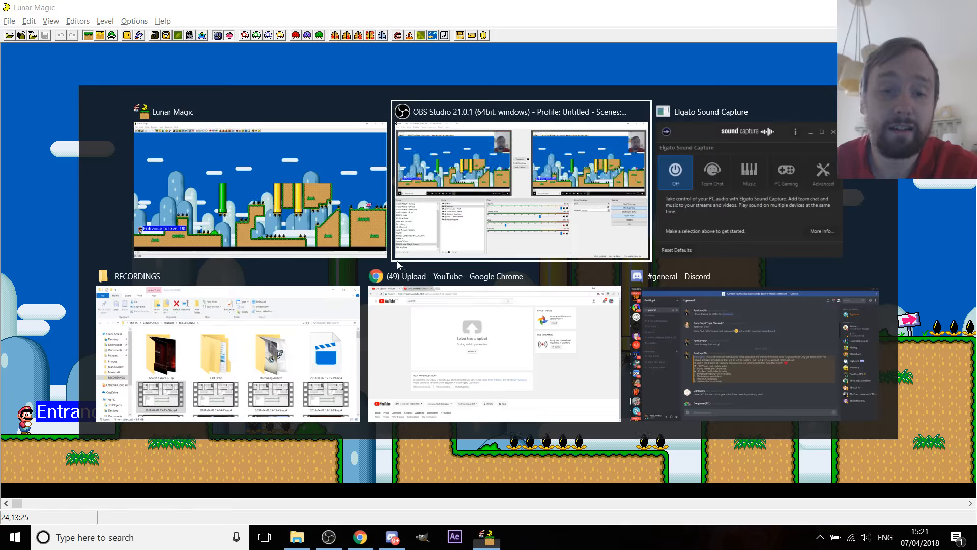